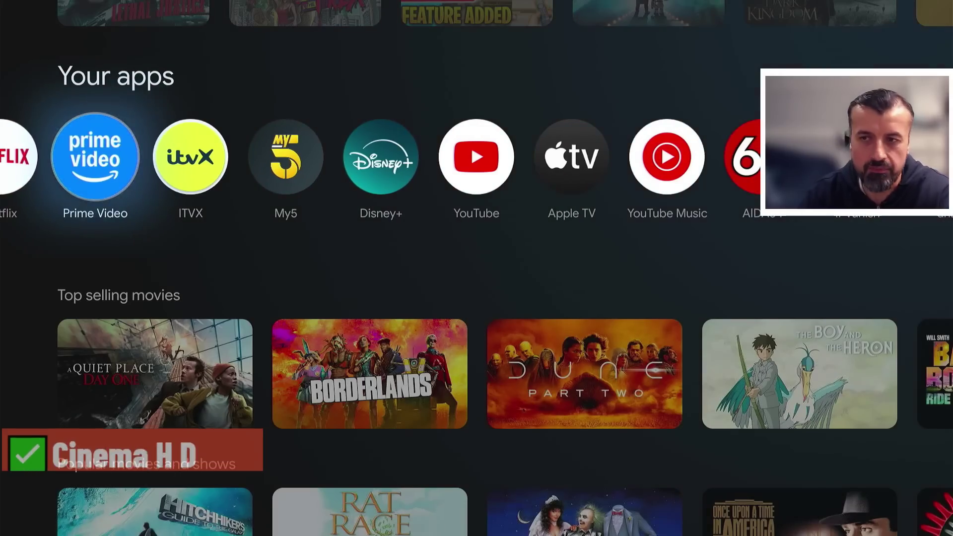
Move along the Your apps row until the TDUK DNS Switcher tile is focused
key("Right")
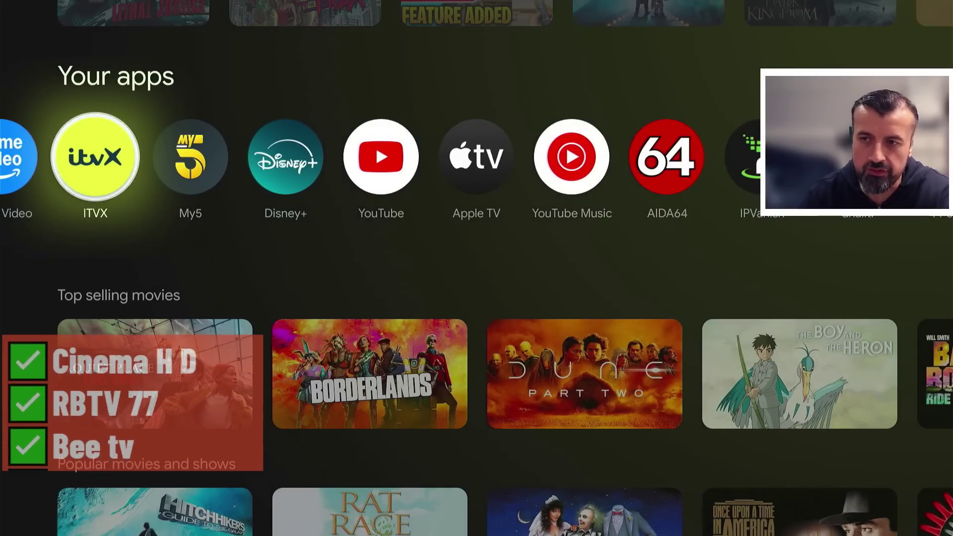
key("Right")
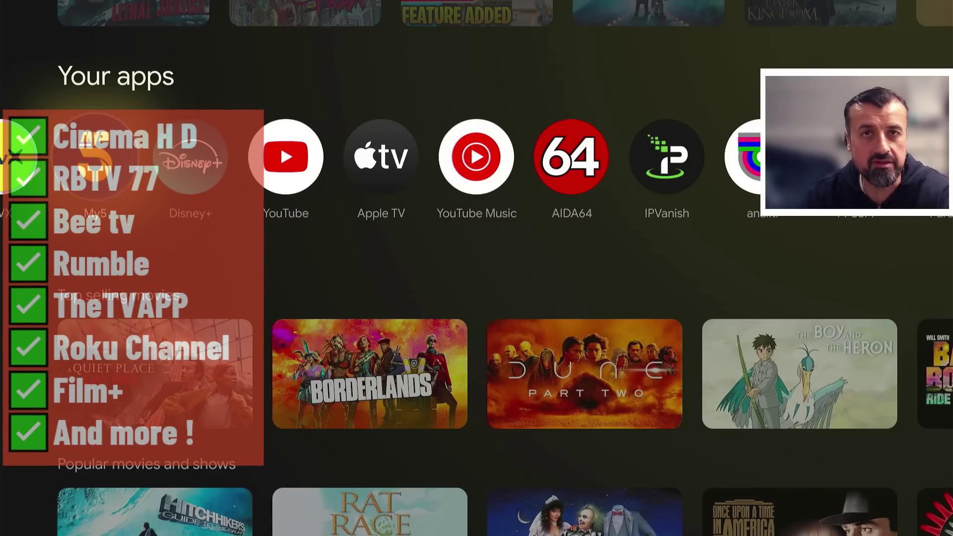
key("Right")
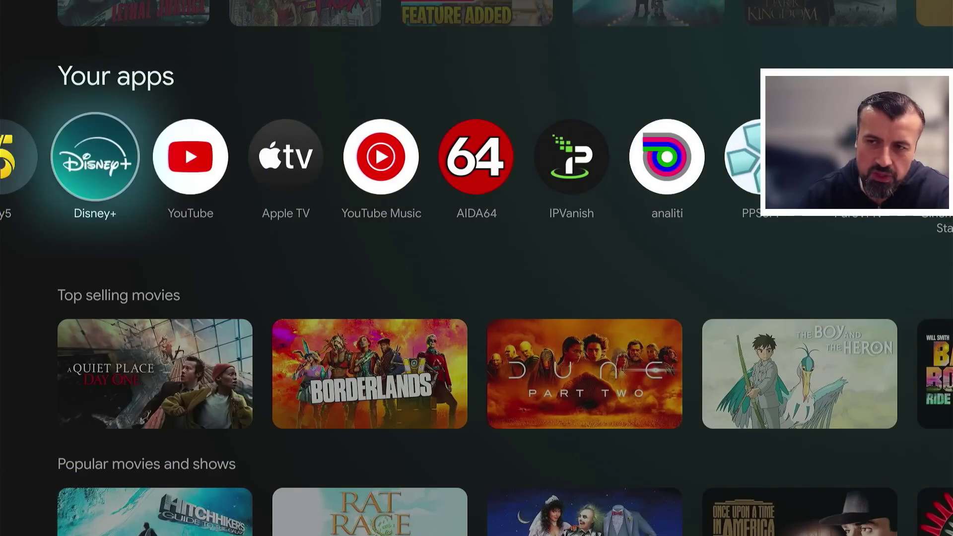
key("Right")
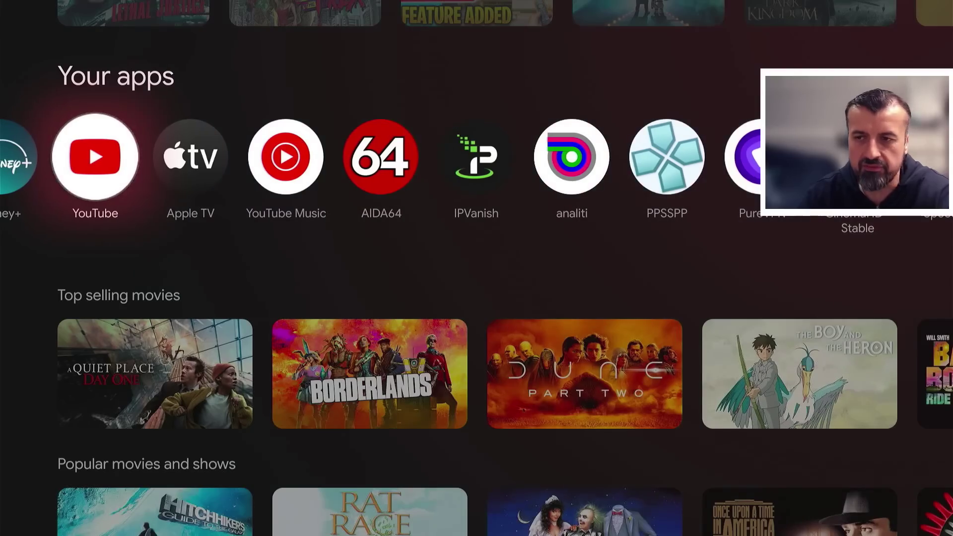
key("Right")
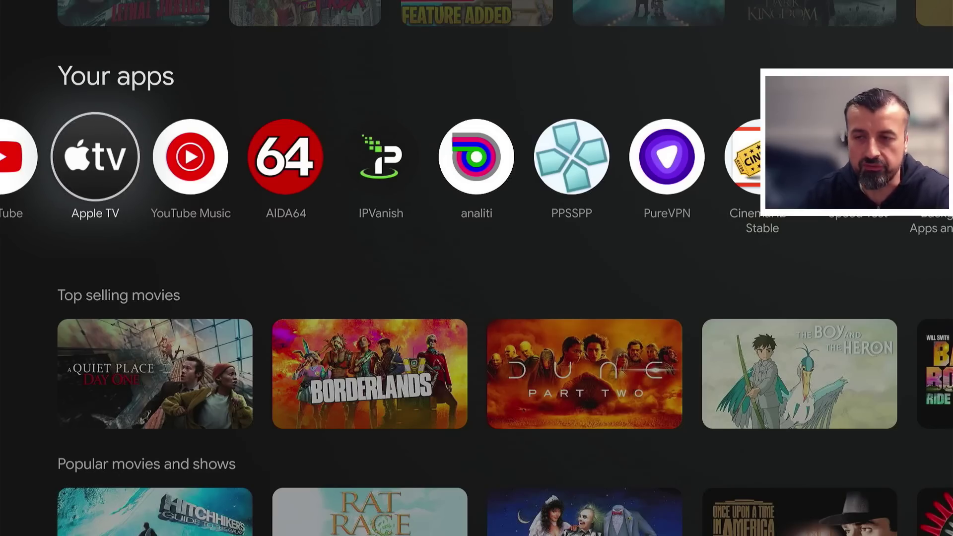
key("Right")
key("Right")
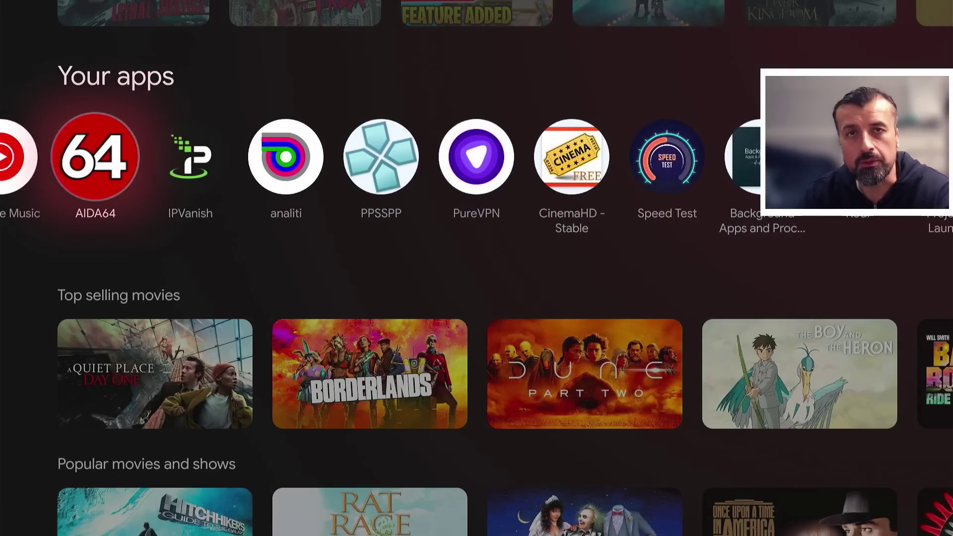
key("Right")
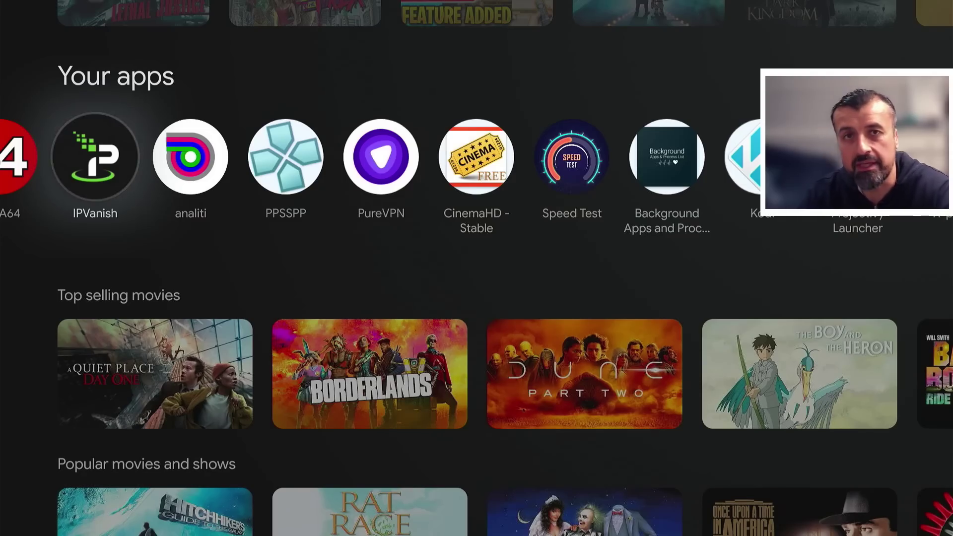
key("Right")
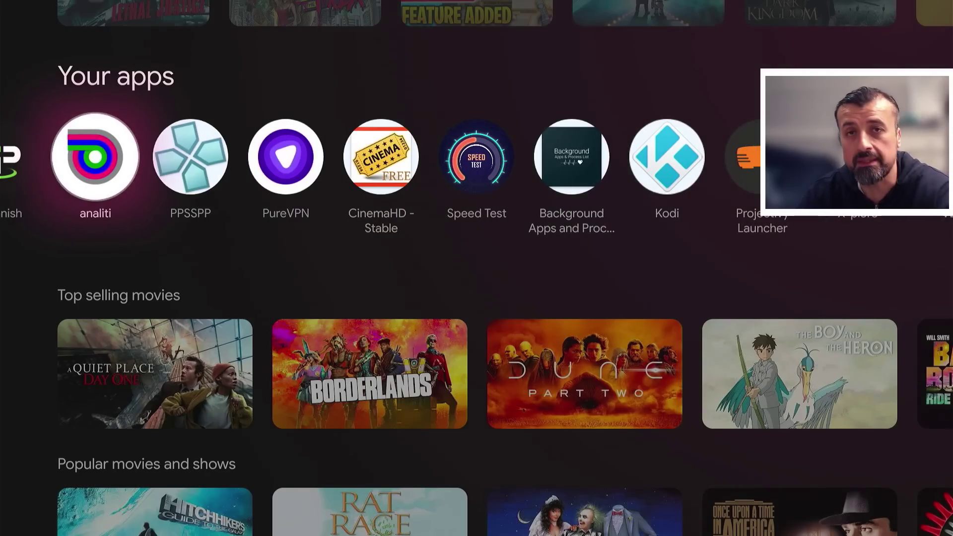
key("Right")
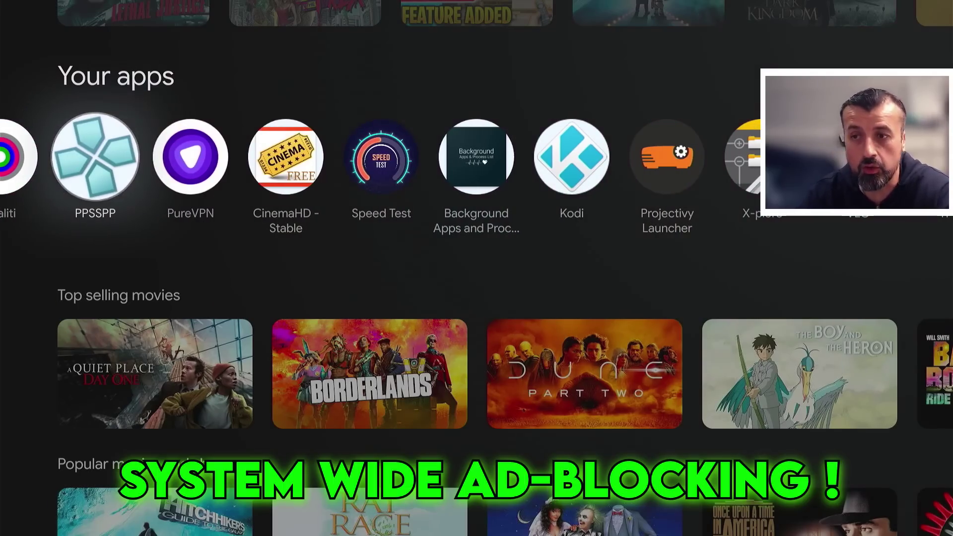
key("Right")
key("Right")
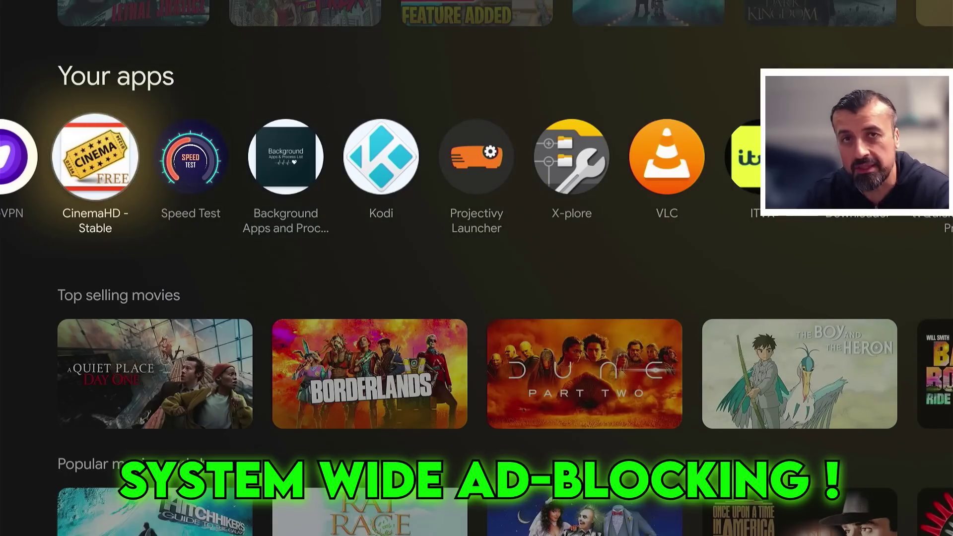
key("Right")
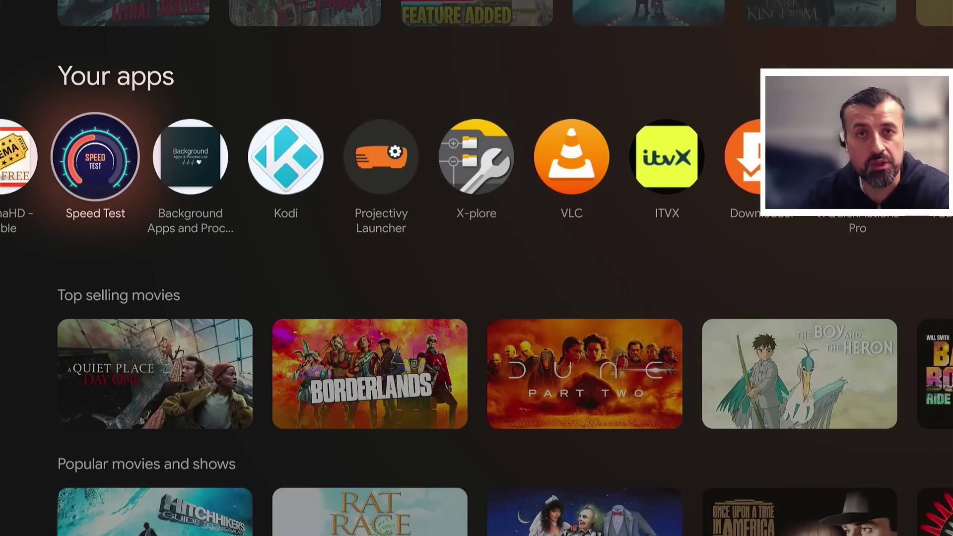
key("Right")
key("Right")
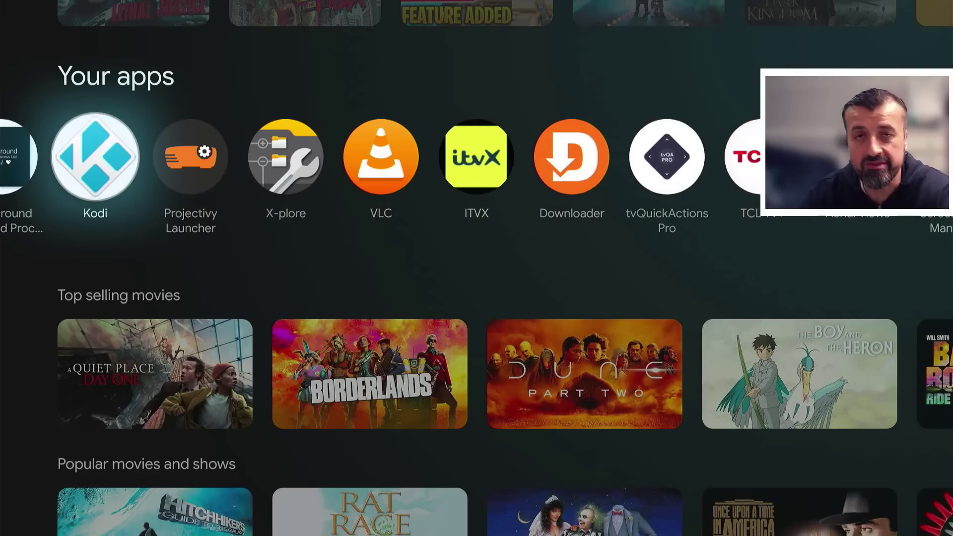
key("Right")
key("Right")
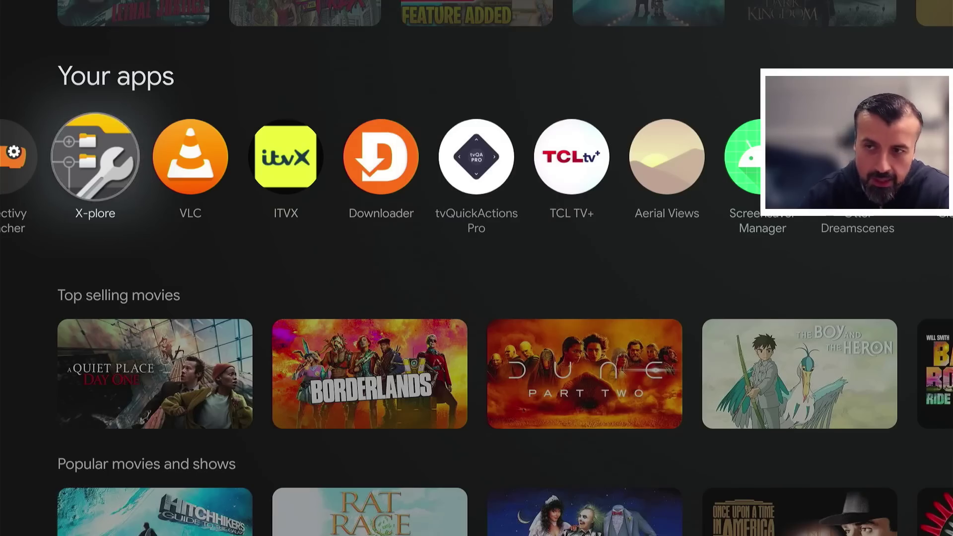
key("Right")
key("Right")
key("Right")
key("Right")
key("Right")
key("Right")
key("Right")
key("Right")
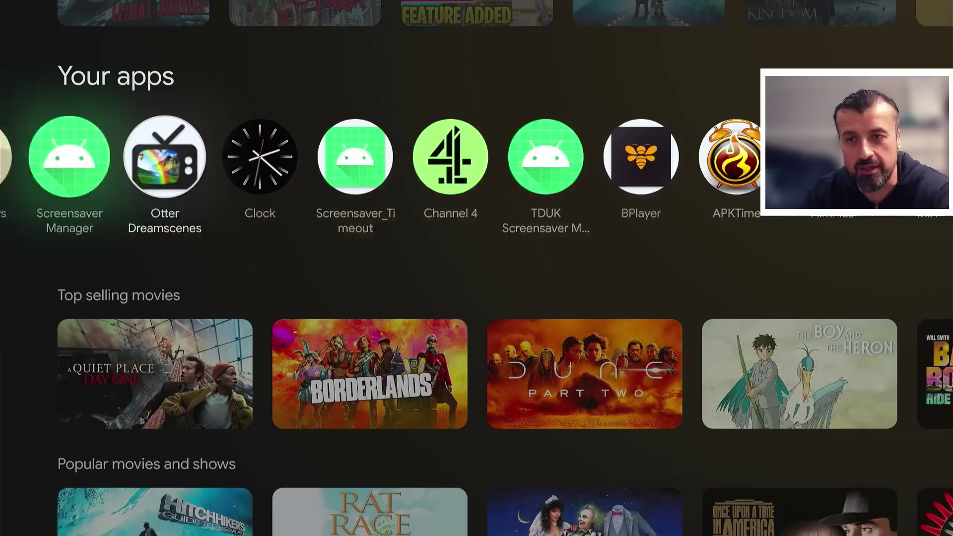
key("Right")
key("Right")
key("Right")
key("Right")
key("Right")
key("Right")
key("Right")
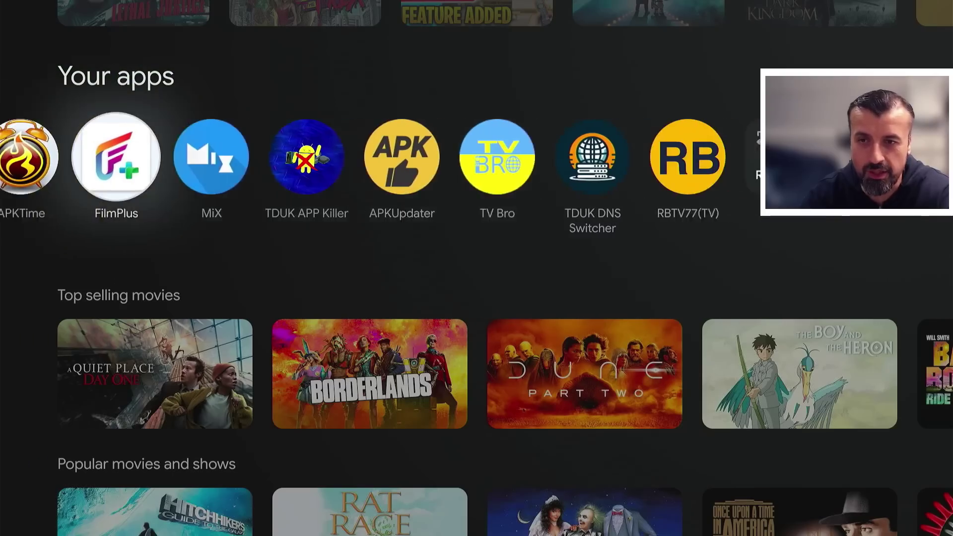
key("Right")
key("Right")
key("Right")
key("Right")
key("Right")
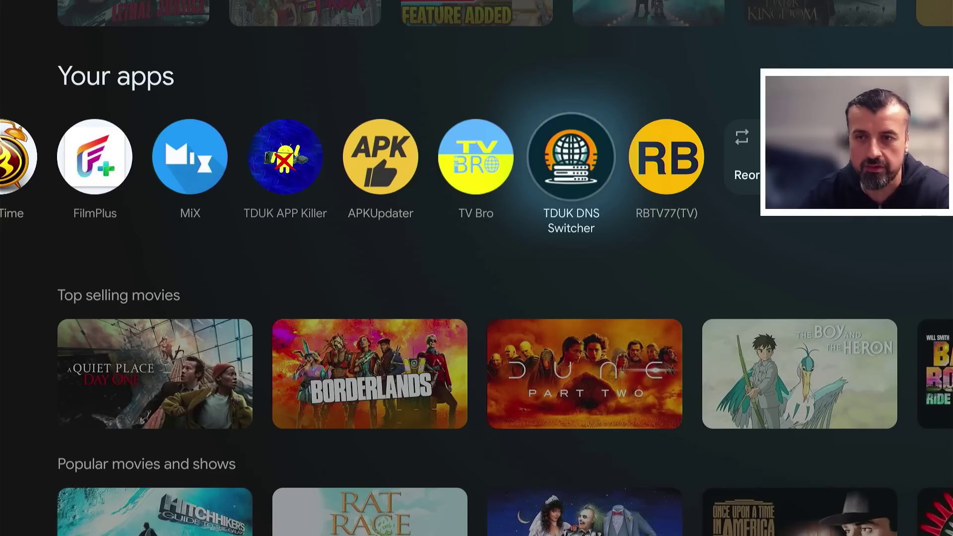
Launch TDUK DNS Switcher from its focused tile
key("Return")
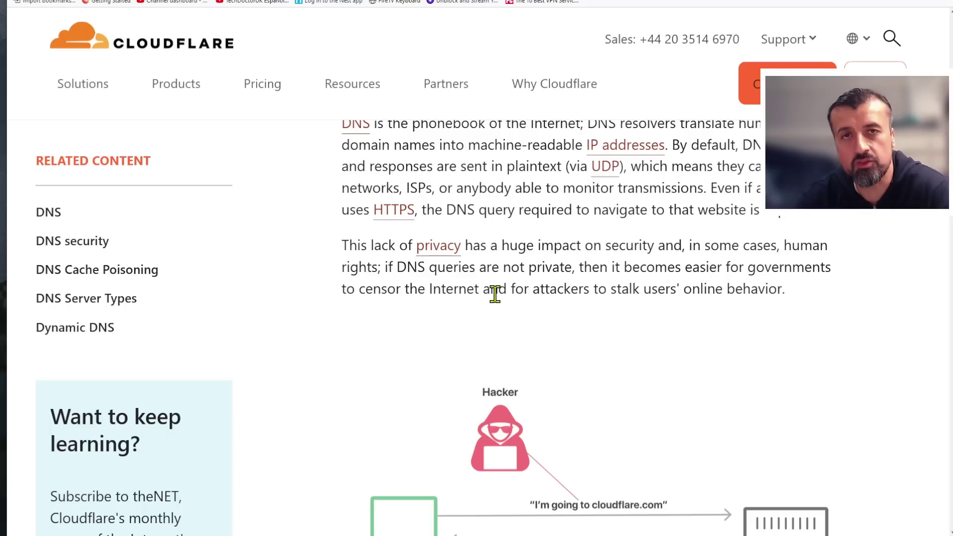
Scroll the Cloudflare article down to the plaintext DNS traffic hacker diagram
scroll(495, 294, "down", 2)
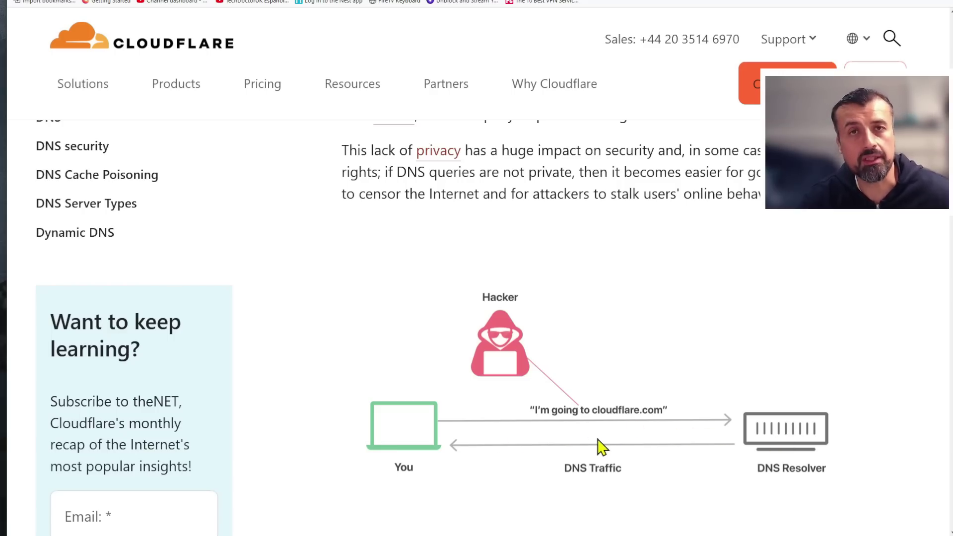
scroll(579, 434, "down", 2)
scroll(578, 434, "up", 2)
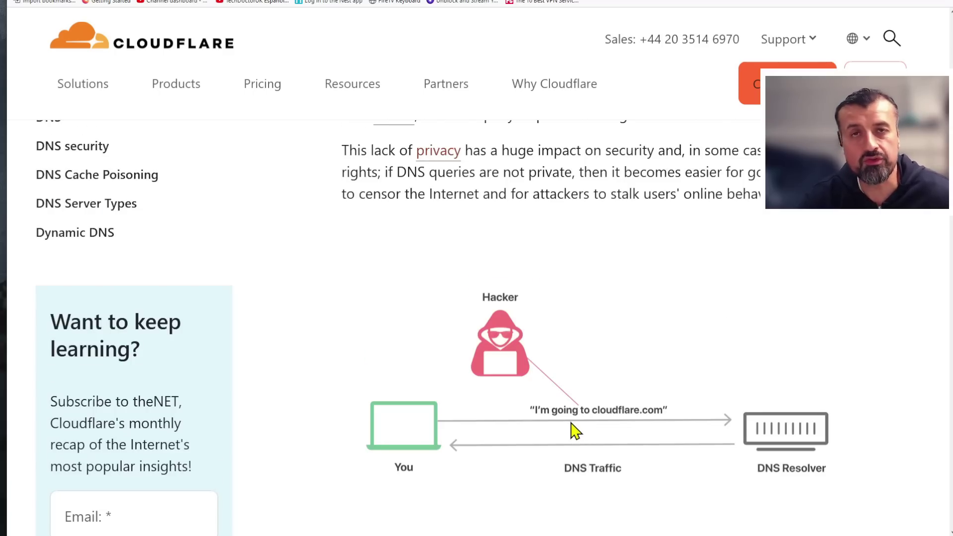
scroll(577, 433, "down", 2)
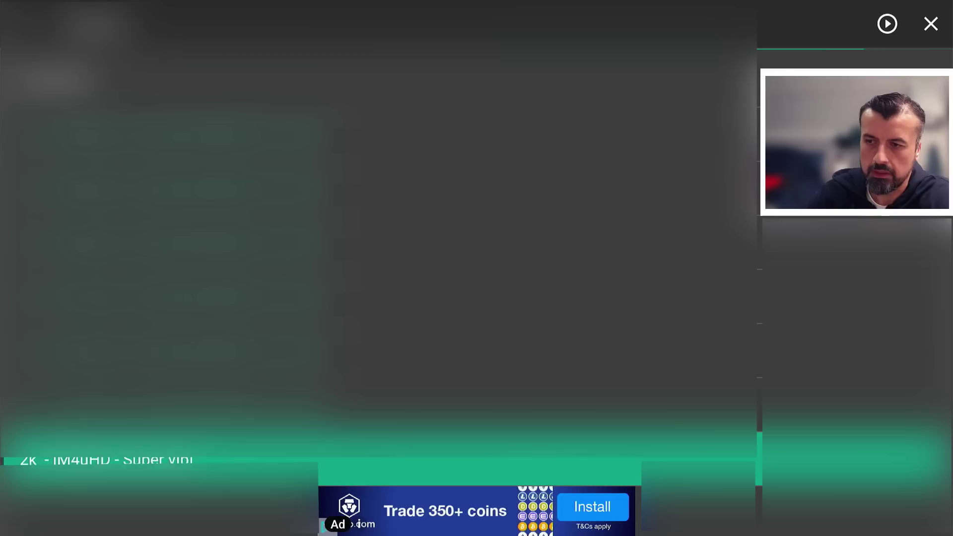
Confirm 'Do you want to exit player?' to leave the streaming app's video player
key("Up")
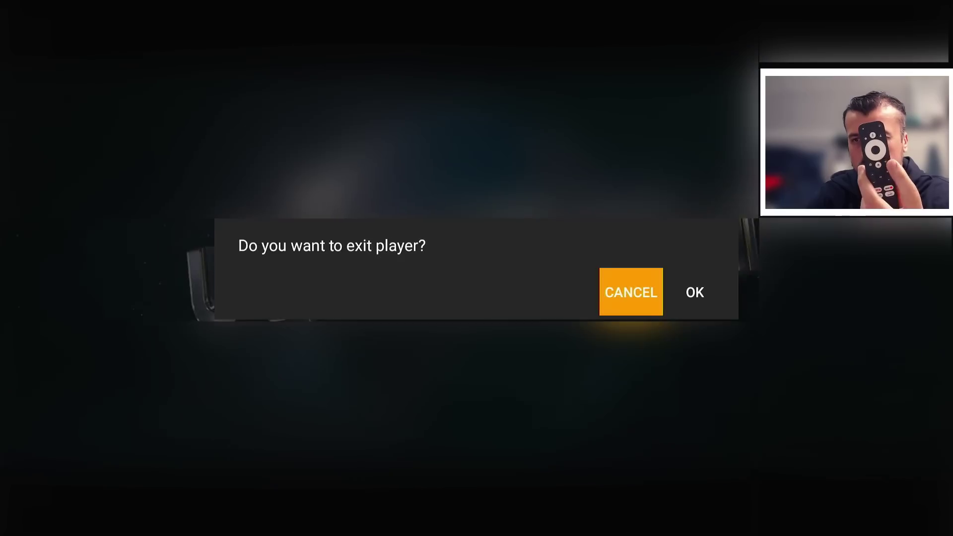
key("Right")
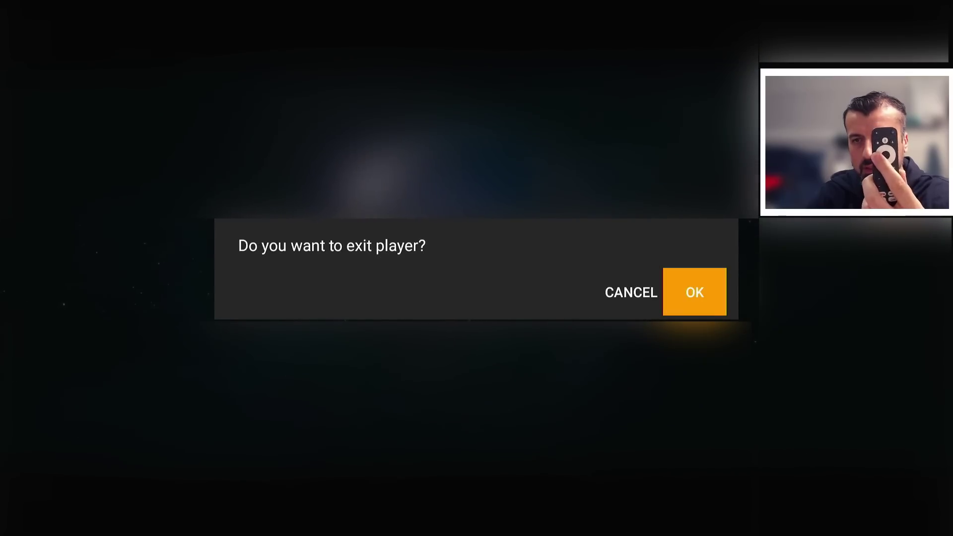
key("Return")
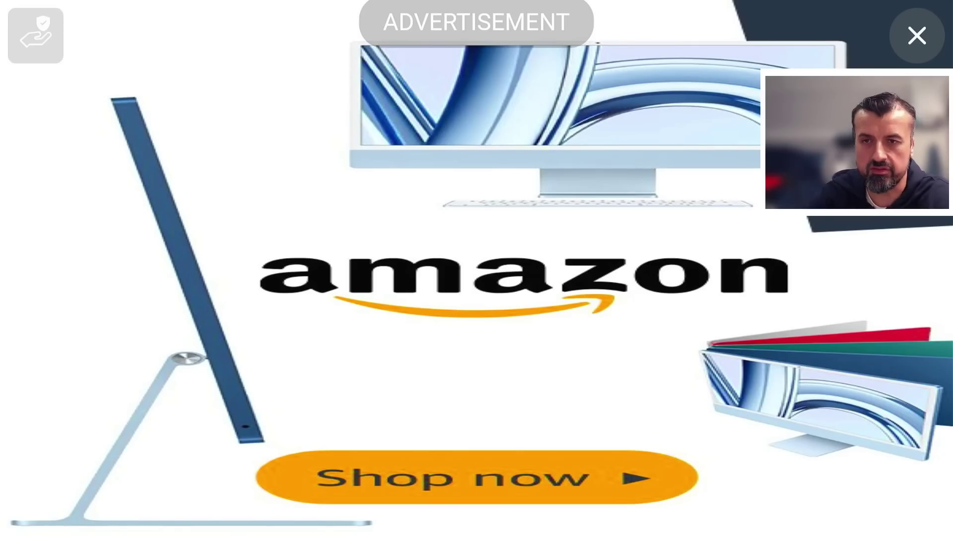
Close the full-screen Amazon advert and start playing the chosen stream
key("Escape")
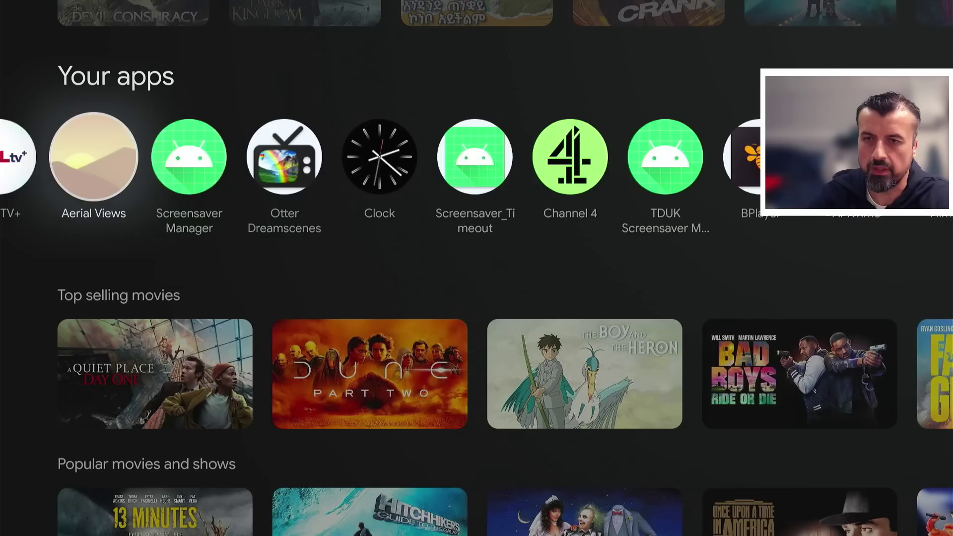
key("Left")
key("Left")
key("Left")
key("Left")
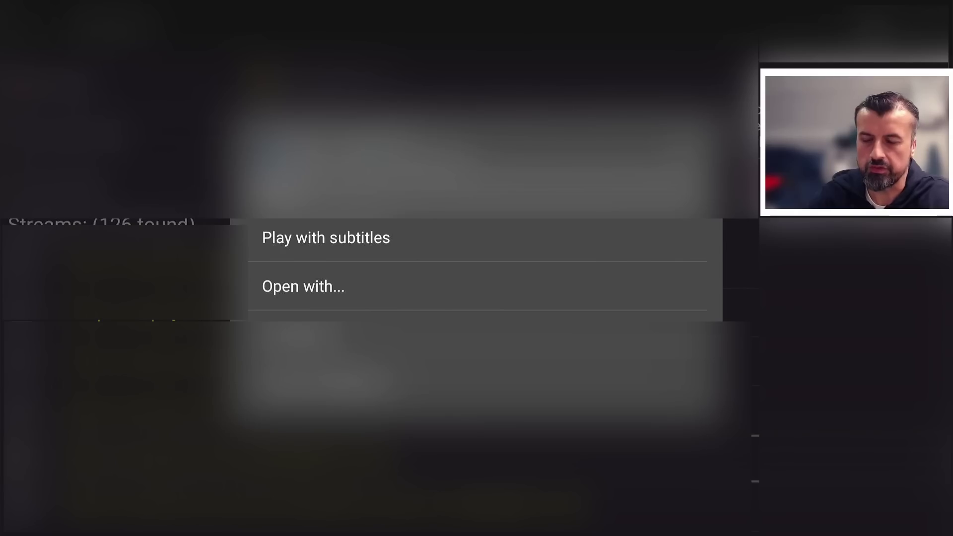
key("Return")
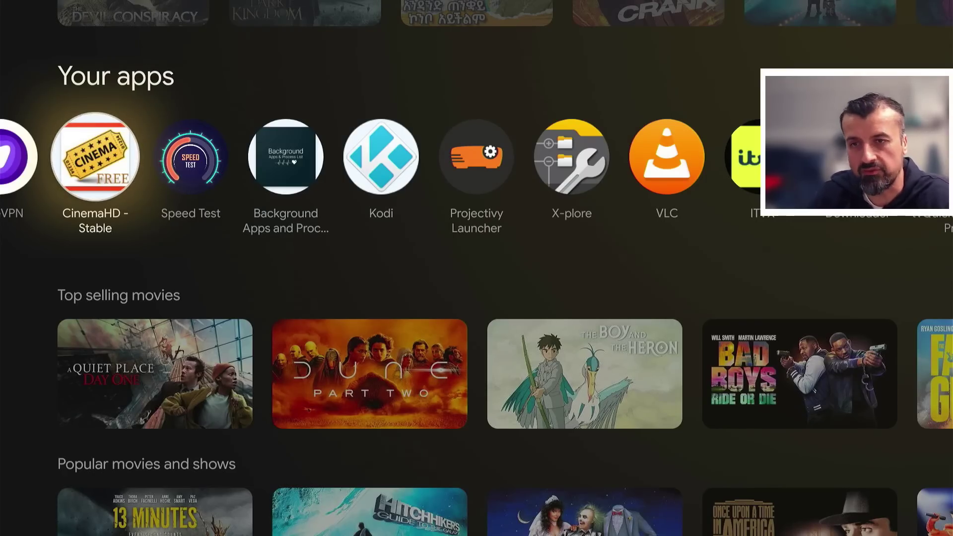
Open the full device Settings from quick settings and enter System
key("Right")
key("Right")
key("Right")
key("Right")
key("Right")
key("Right")
key("Right")
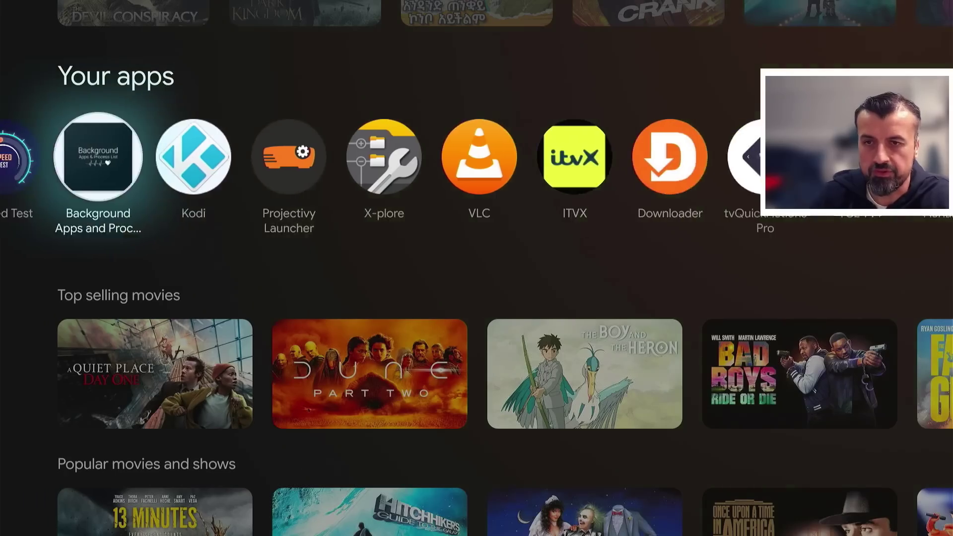
key("Right")
key("Right")
key("Right")
key("Right")
key("Right")
key("Right")
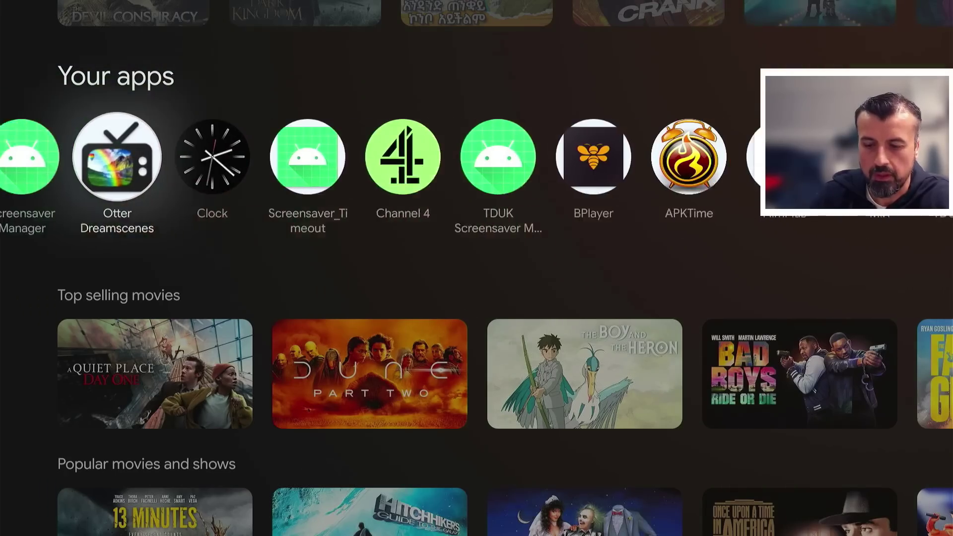
key("Menu")
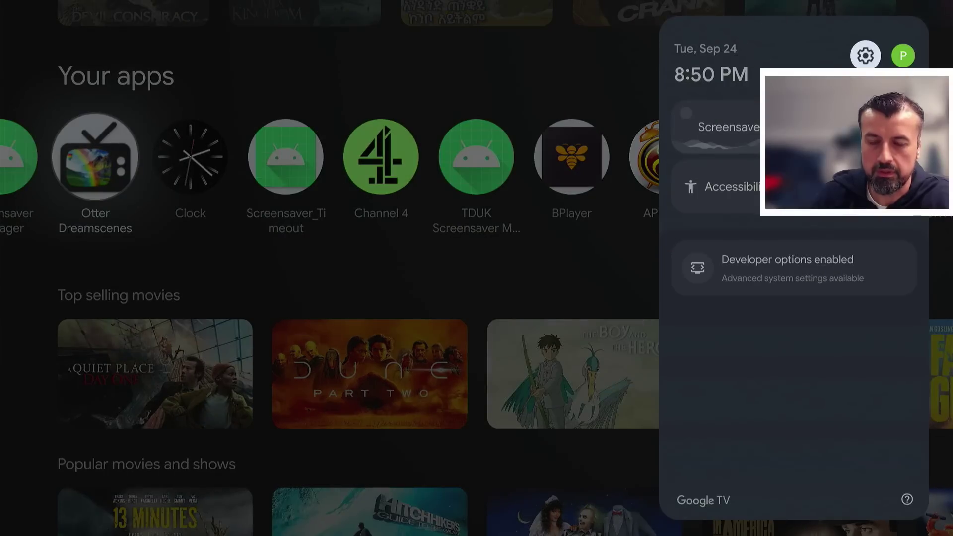
key("Return")
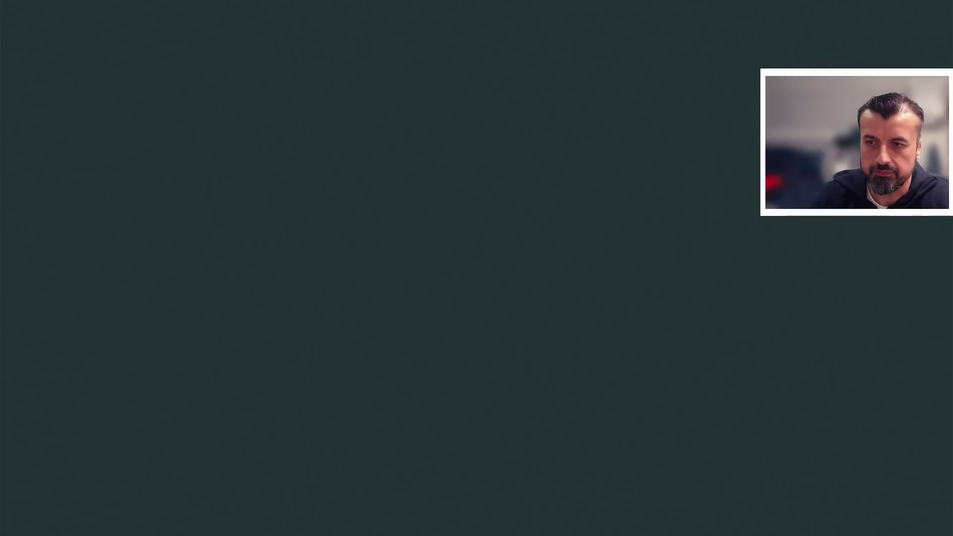
key("Down")
key("Down")
key("Down")
key("Down")
key("Down")
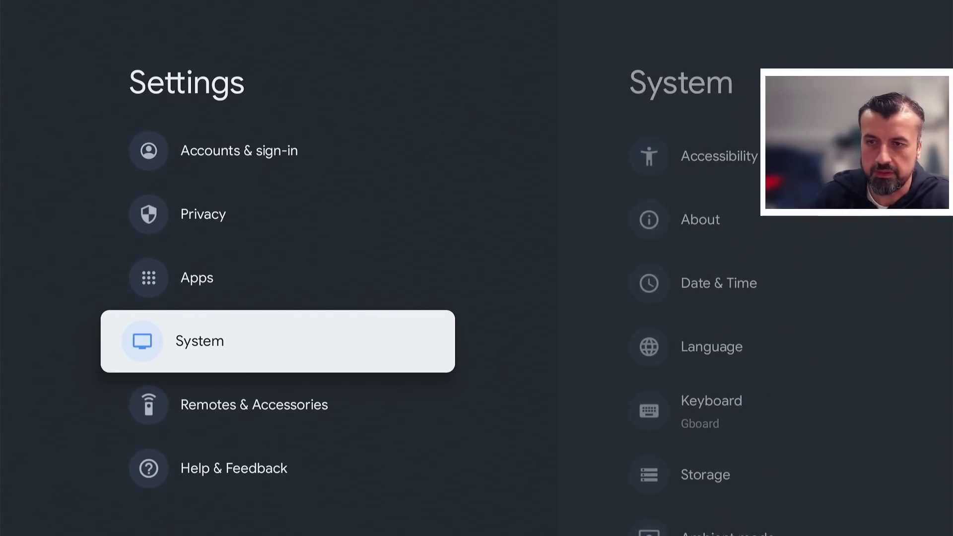
key("Return")
Press Android TV OS build repeatedly in About, confirming developer mode, then highlight Developer options
key("Down")
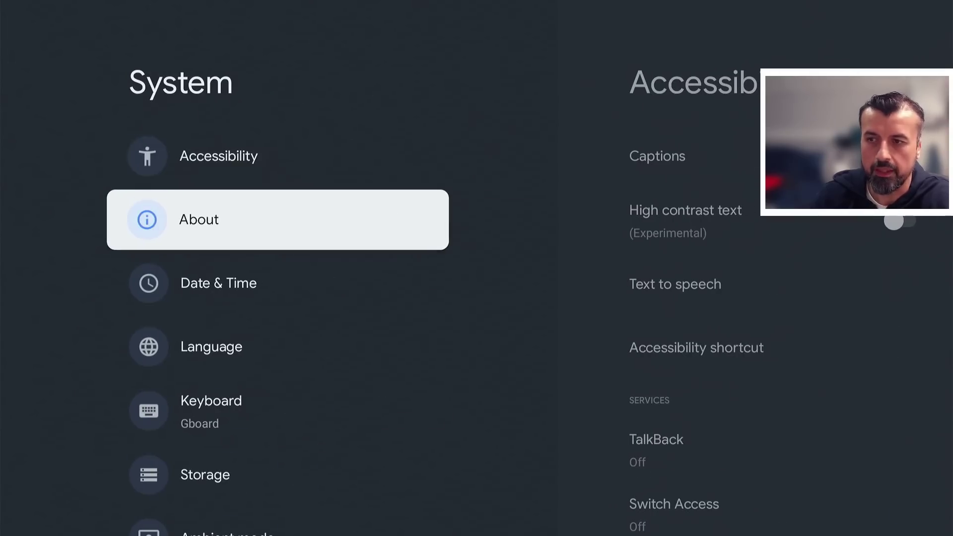
key("Return")
key("Down")
key("Down")
key("Down")
key("Down")
key("Down")
key("Down")
key("Down")
key("Down")
key("Down")
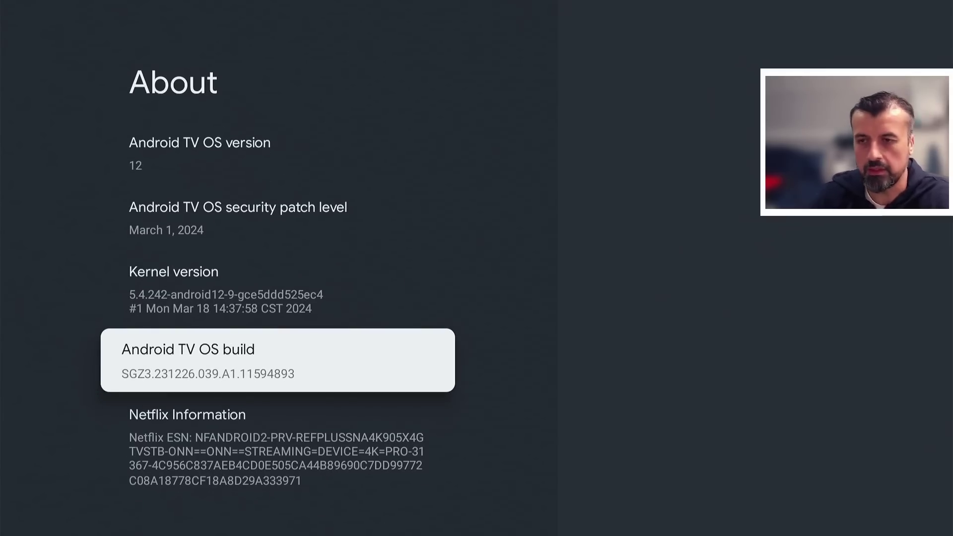
key("Return")
key("Return")
key("Return")
key("Return")
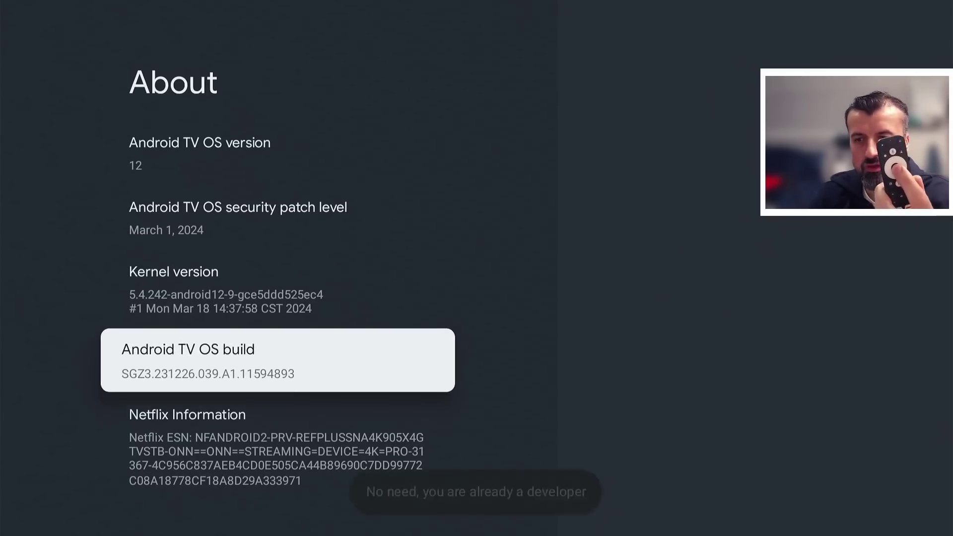
key("Return")
key("Return")
key("Return")
key("Return")
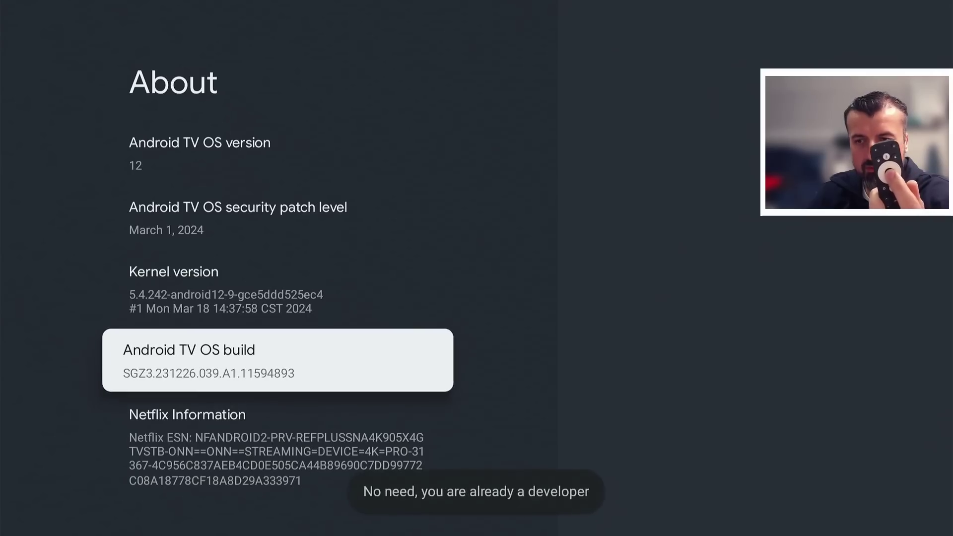
key("Return")
key("Return")
key("Return")
key("Return")
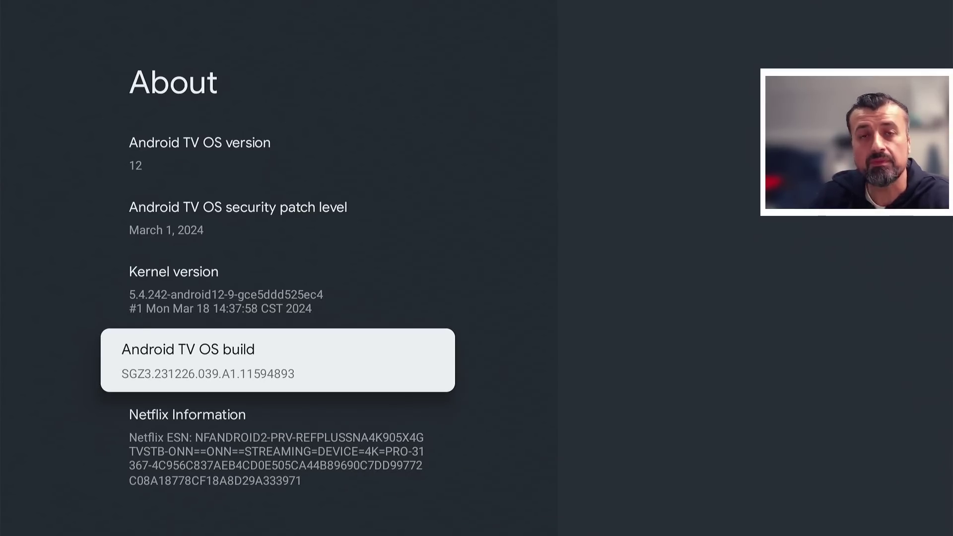
key("Return")
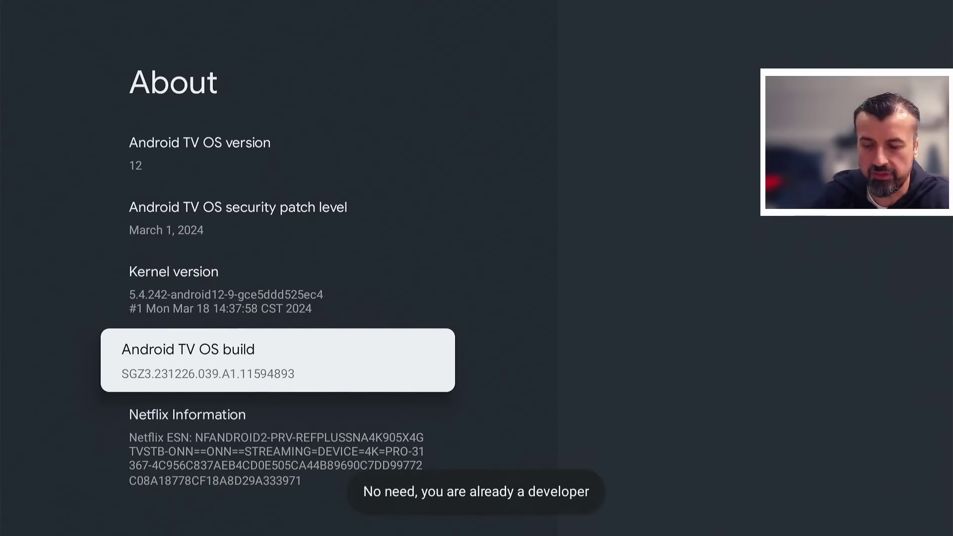
key("Escape")
key("Down")
key("Down")
key("Down")
key("Down")
key("Down")
key("Down")
key("Down")
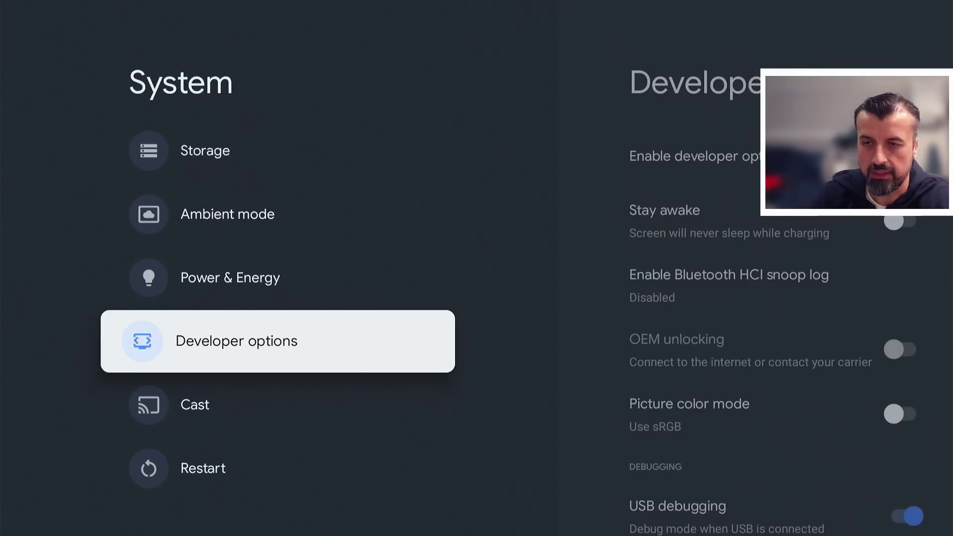
Toggle USB debugging off and on in Developer options, allow it, then back out
key("Return")
key("Down")
key("Down")
key("Down")
key("Down")
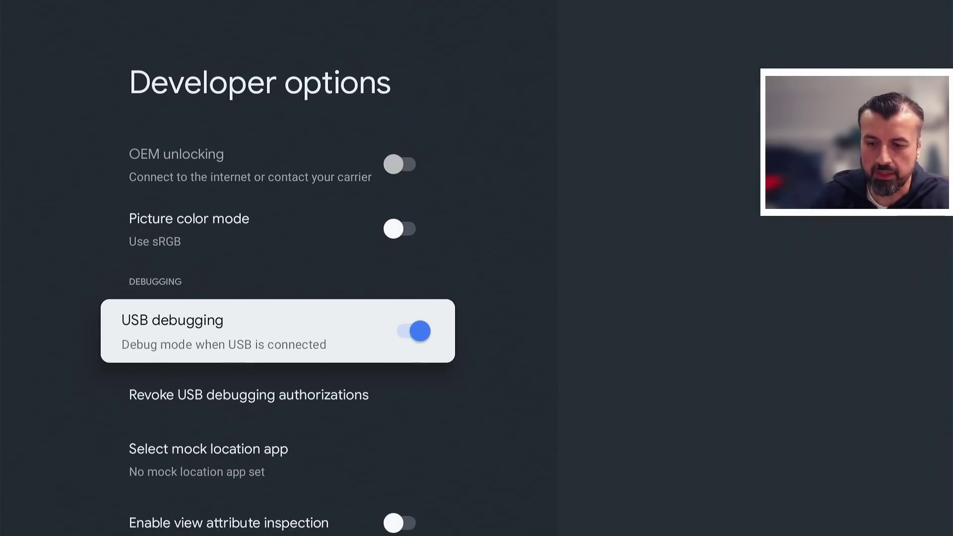
key("Return")
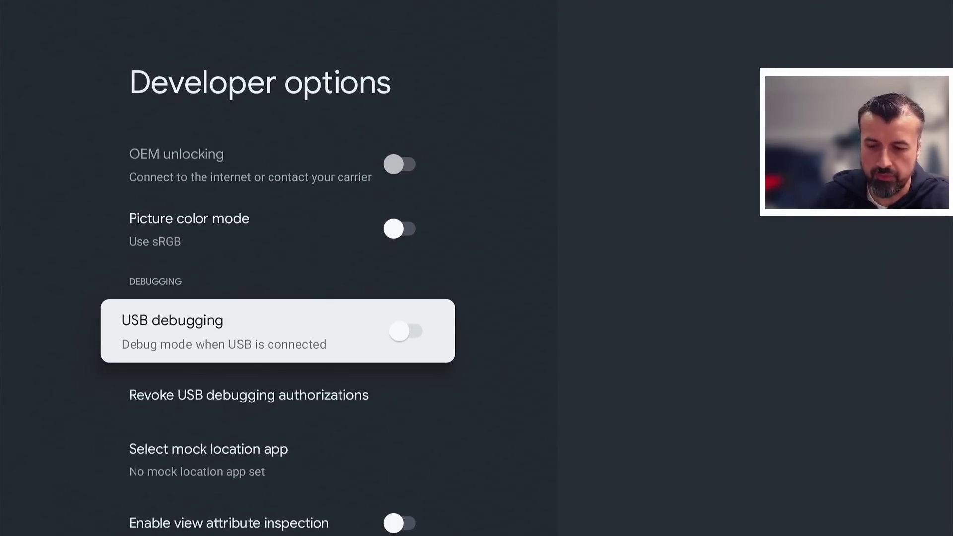
key("Return")
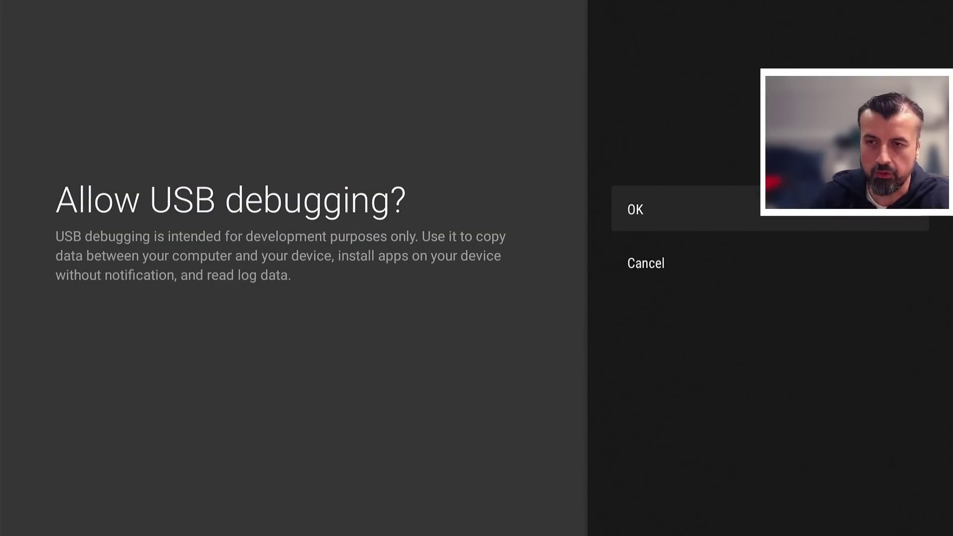
key("Return")
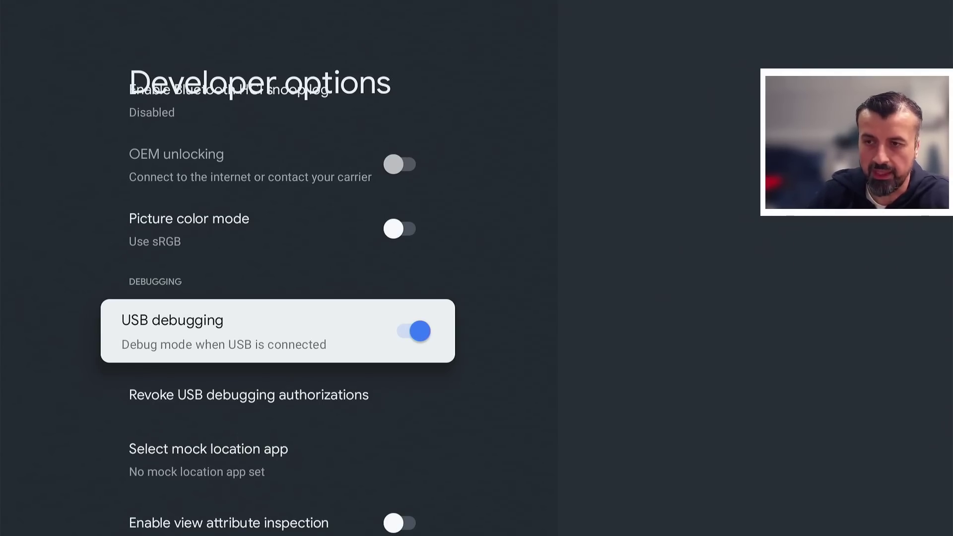
key("Escape")
key("Escape")
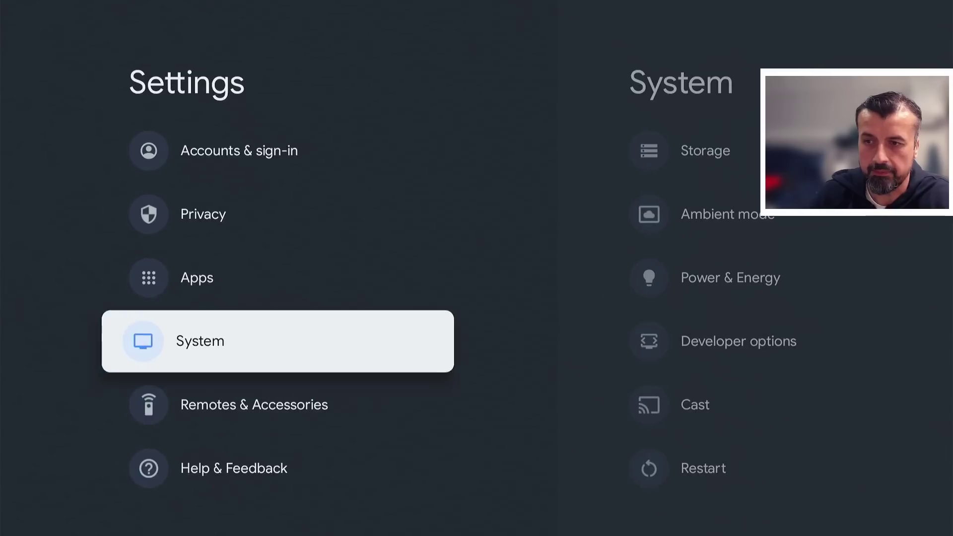
Relaunch TDUK DNS Switcher from Your apps and connect it to this device via ADB
key("Escape")
key("Right")
key("Right")
key("Right")
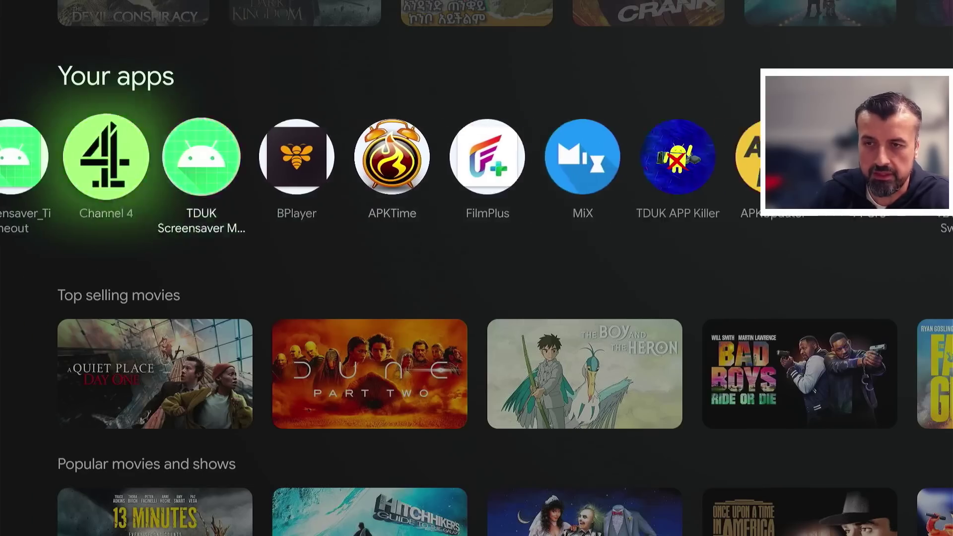
key("Right")
key("Right")
key("Right")
key("Right")
key("Right")
key("Right")
key("Right")
key("Right")
key("Right")
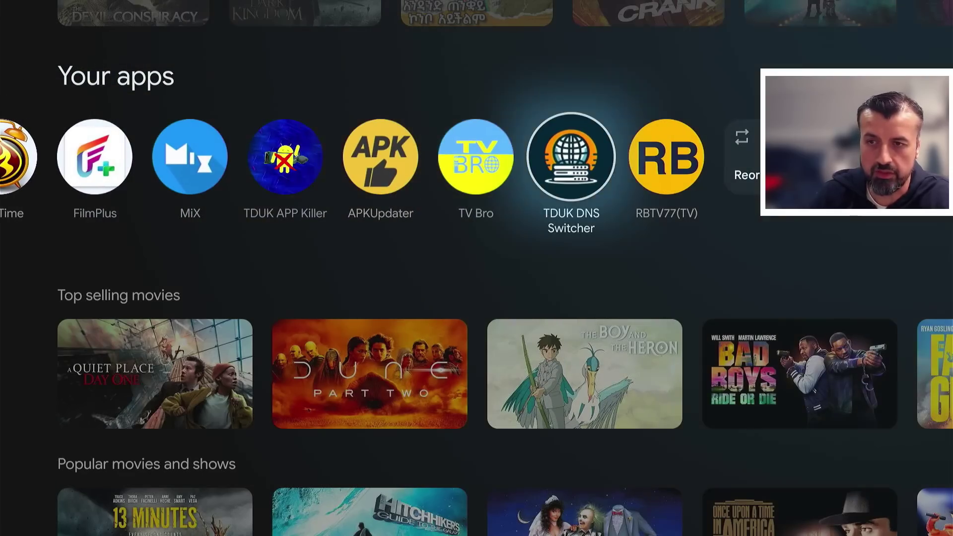
key("Return")
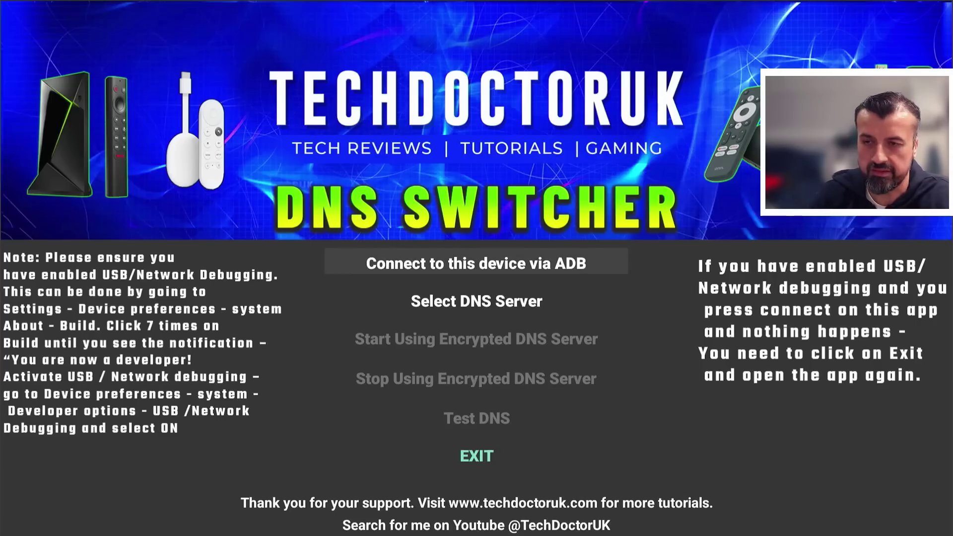
key("Return")
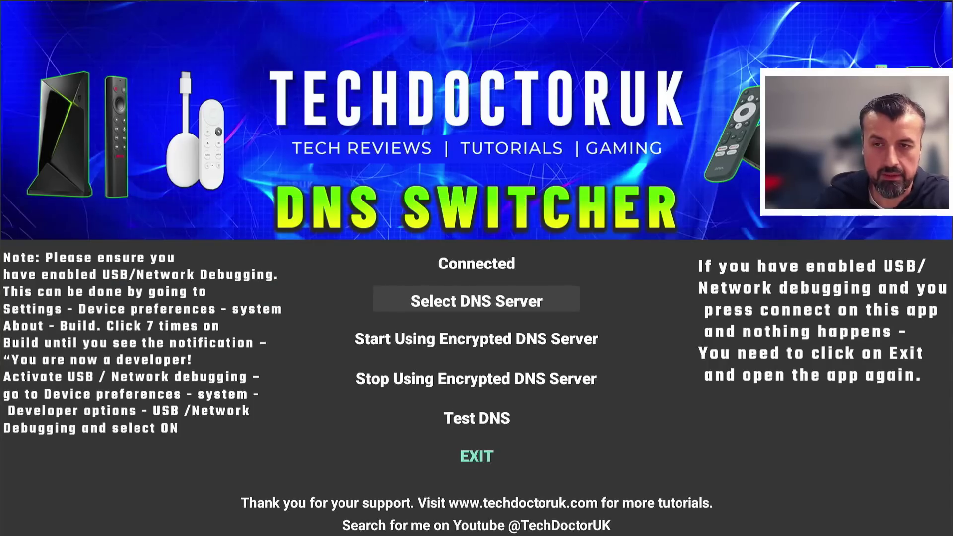
Choose dns.adguard-dns.com from the DNS server list in place of one.one.one.one
key("Return")
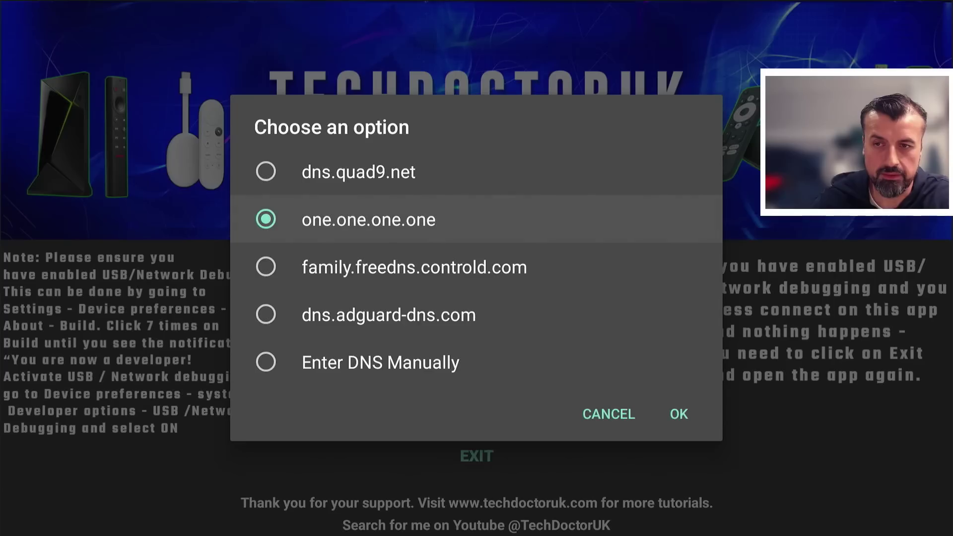
key("Down")
key("Down")
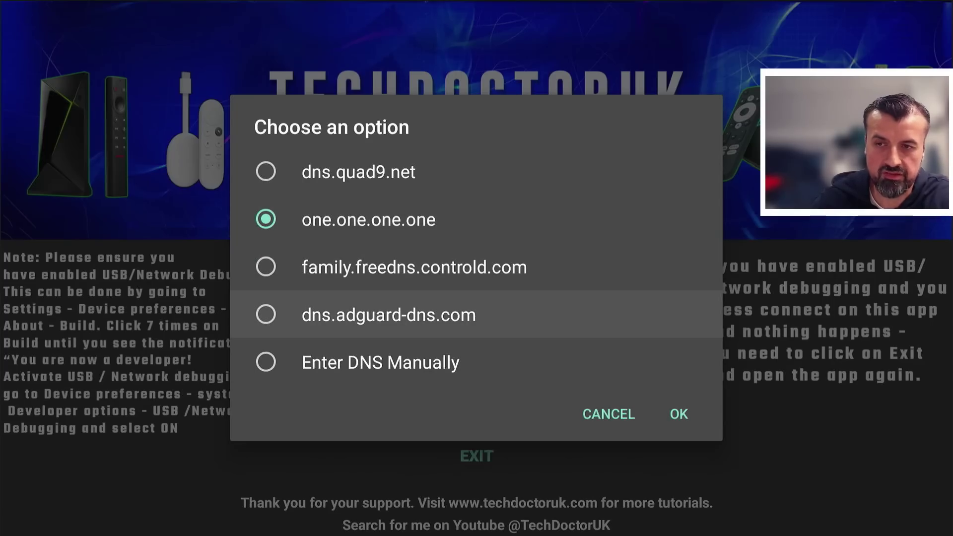
key("Up")
key("Up")
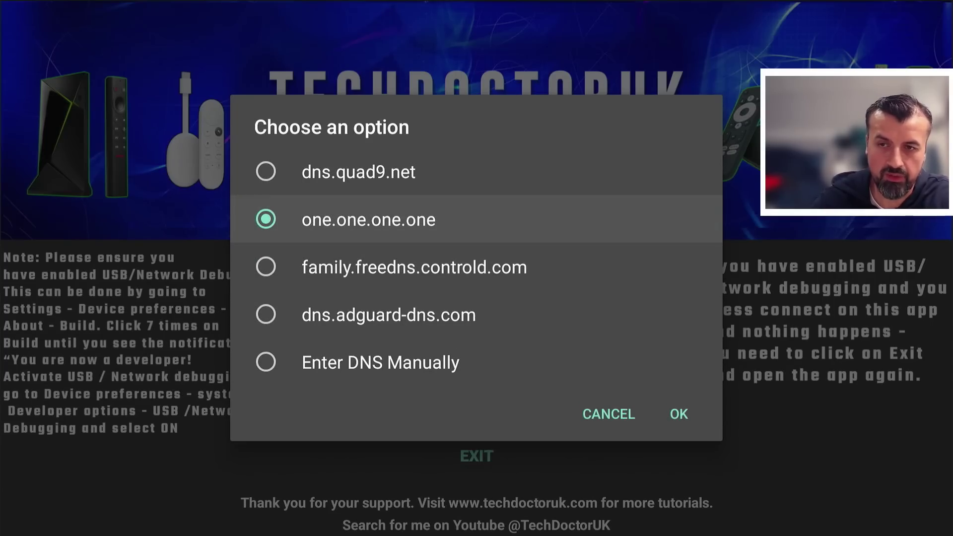
key("Down")
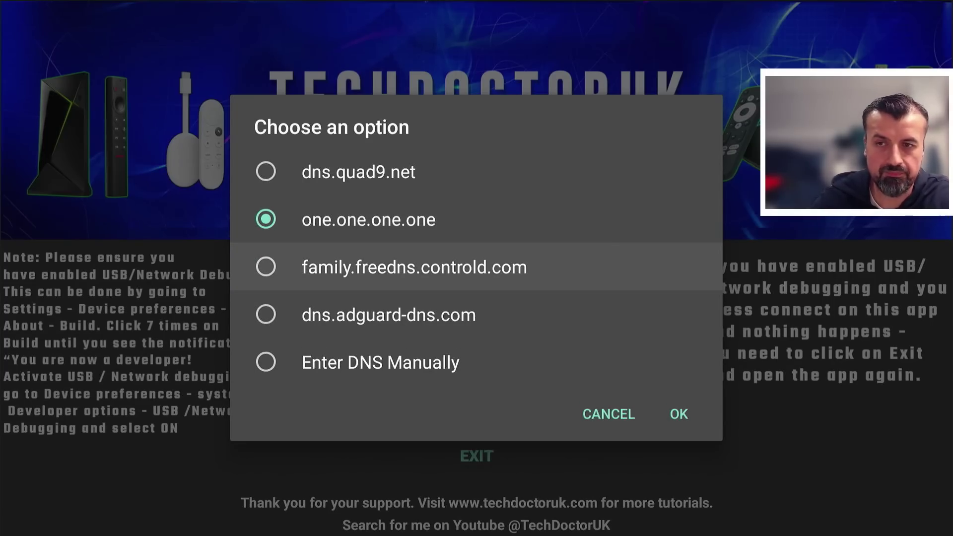
key("Up")
key("Up")
key("Down")
key("Down")
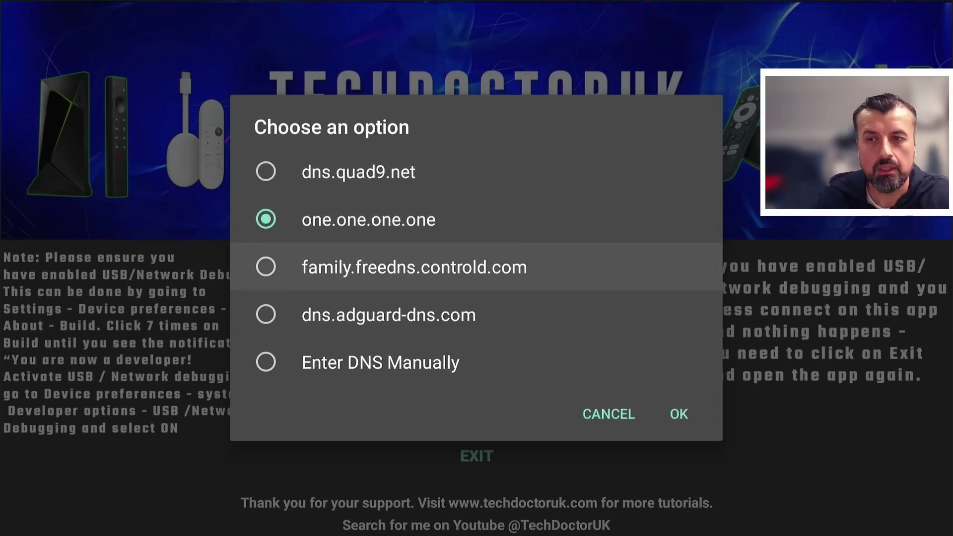
key("Down")
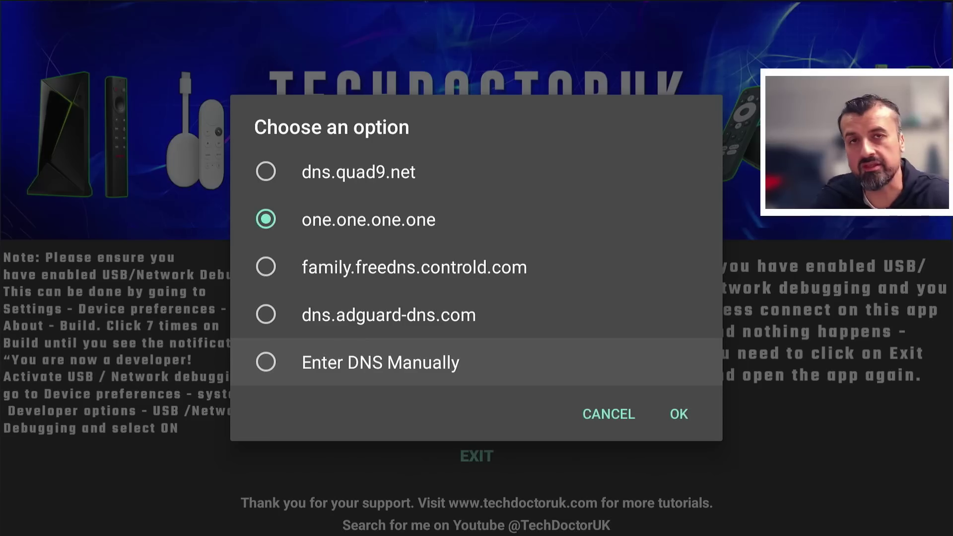
key("Up")
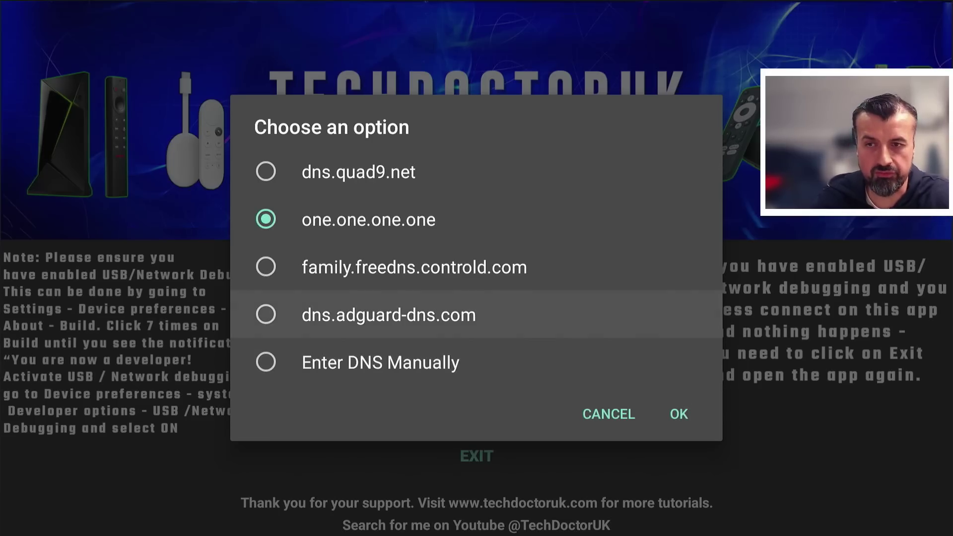
key("Return")
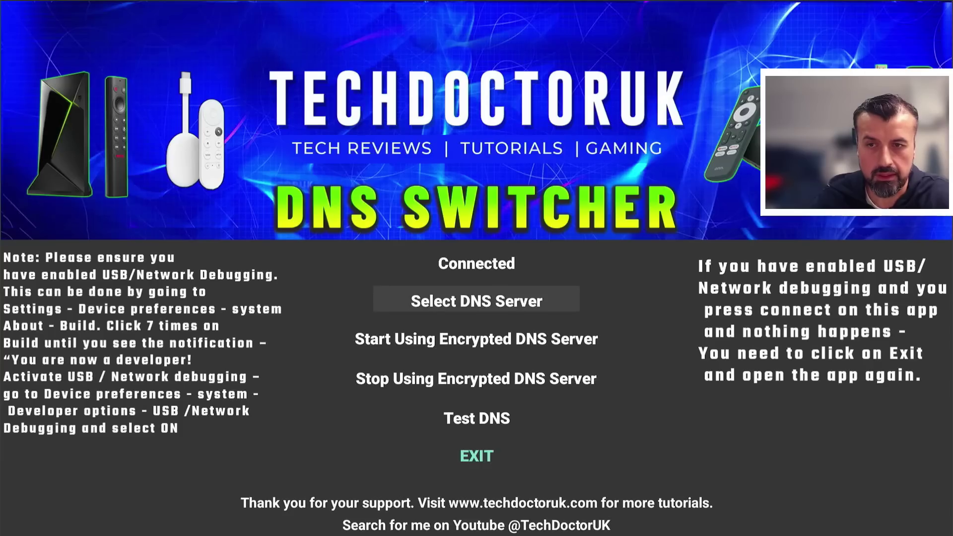
key("Return")
key("Return")
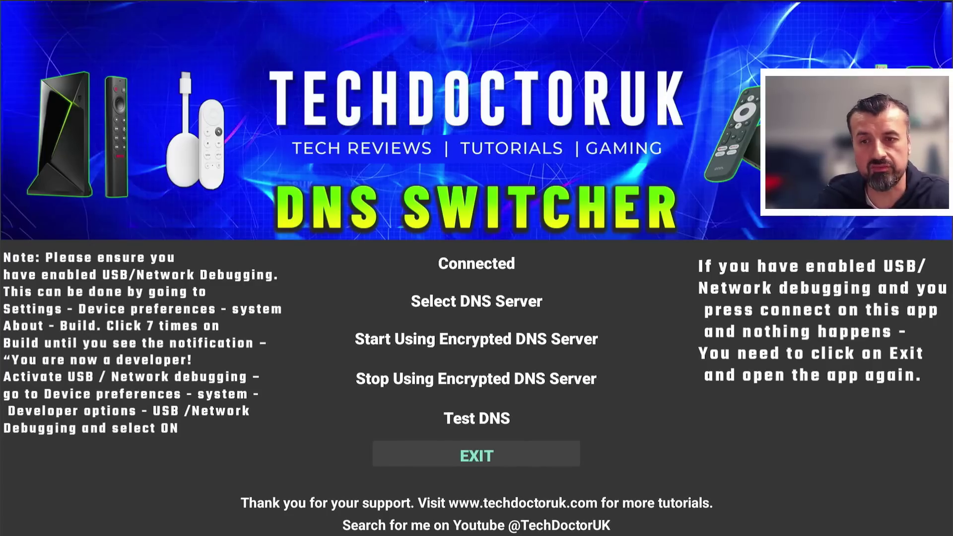
Exit DNS Switcher, then open the YouTube app from the Your apps row
key("Return")
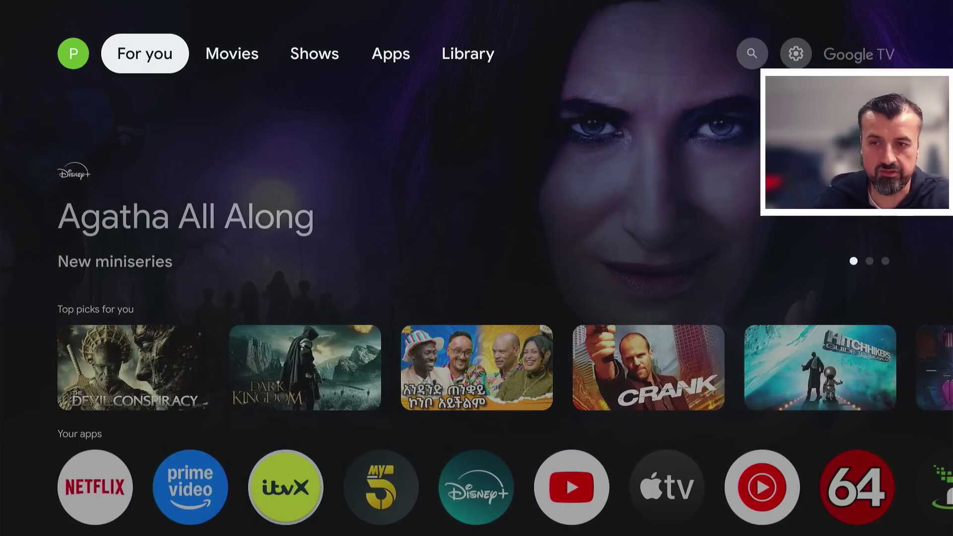
key("Down")
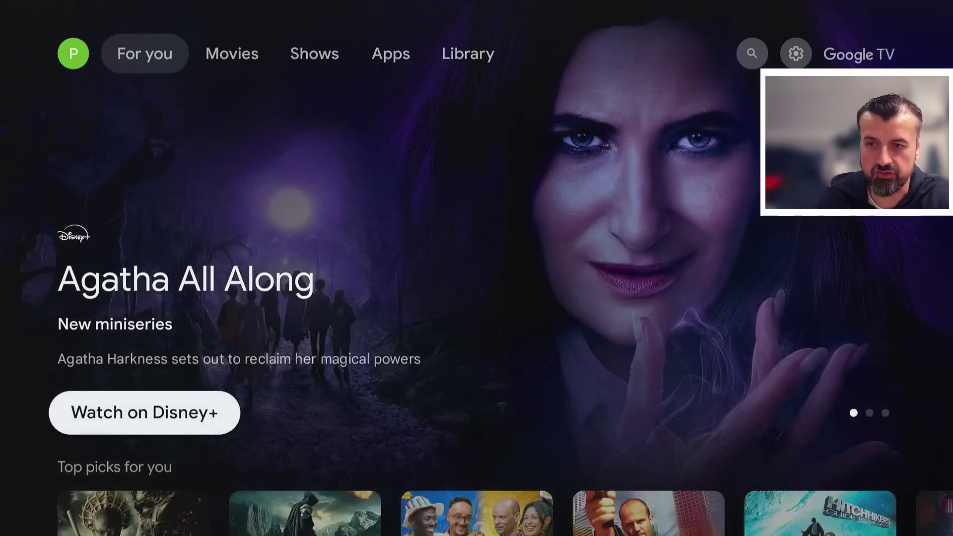
key("Down")
key("Down")
key("Right")
key("Right")
key("Right")
key("Right")
key("Right")
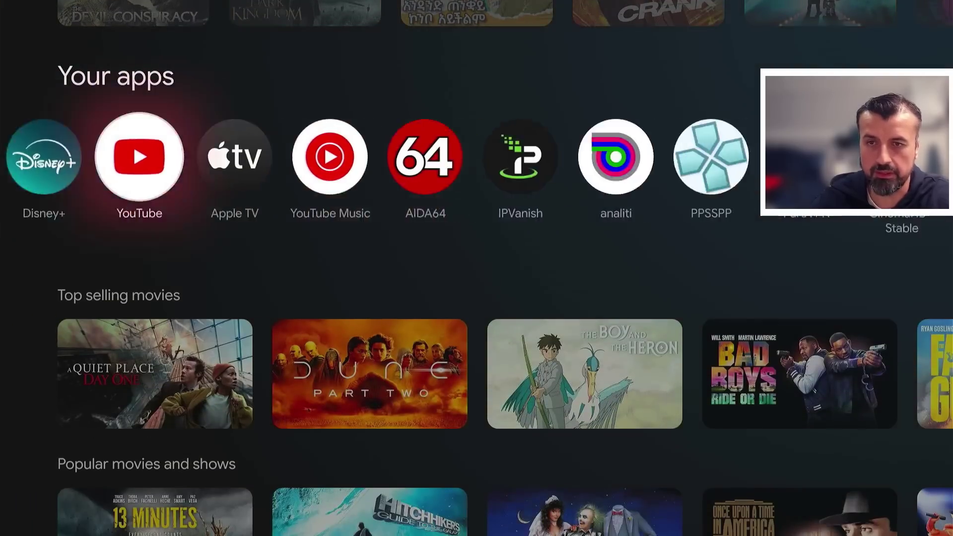
key("Return")
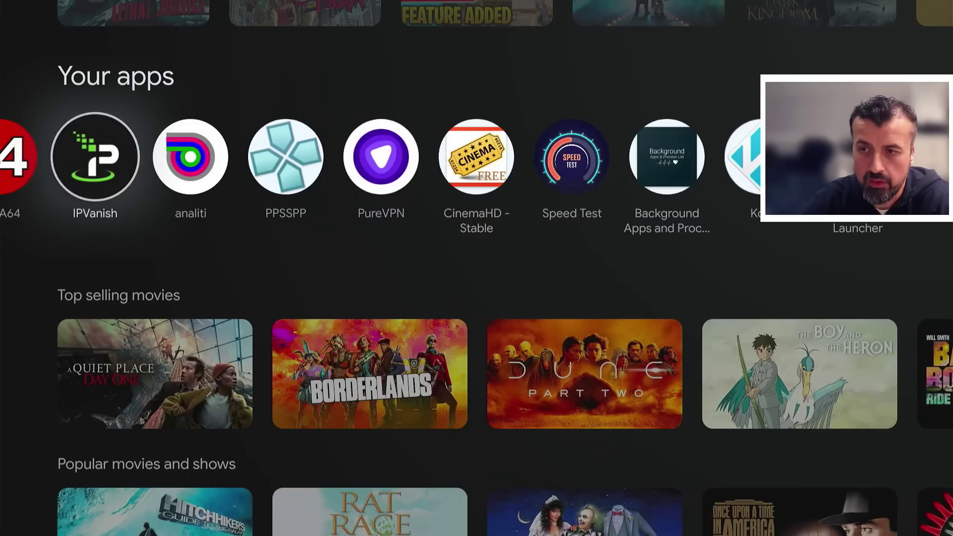
Connect IPVanish VPN to the optimal London, UK location and return to the home screen
key("Return")
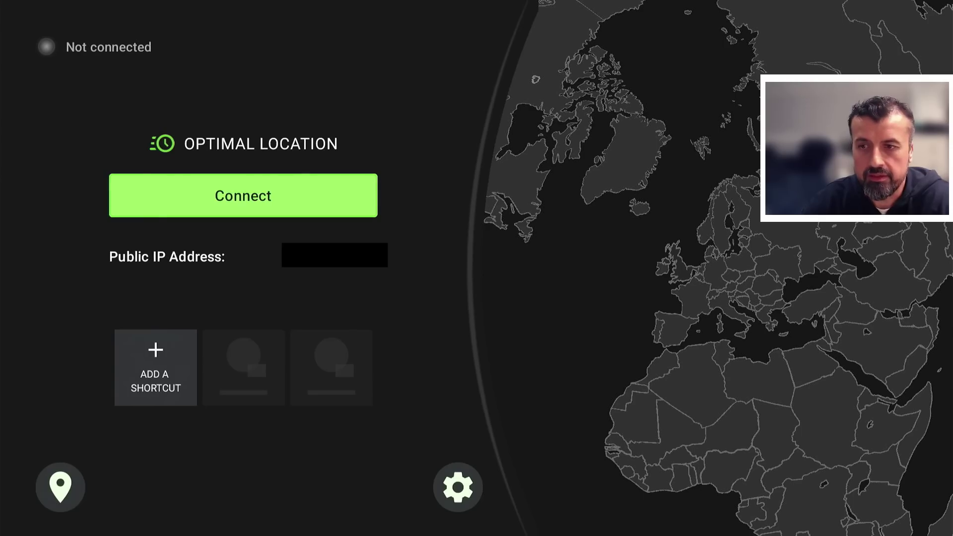
key("Return")
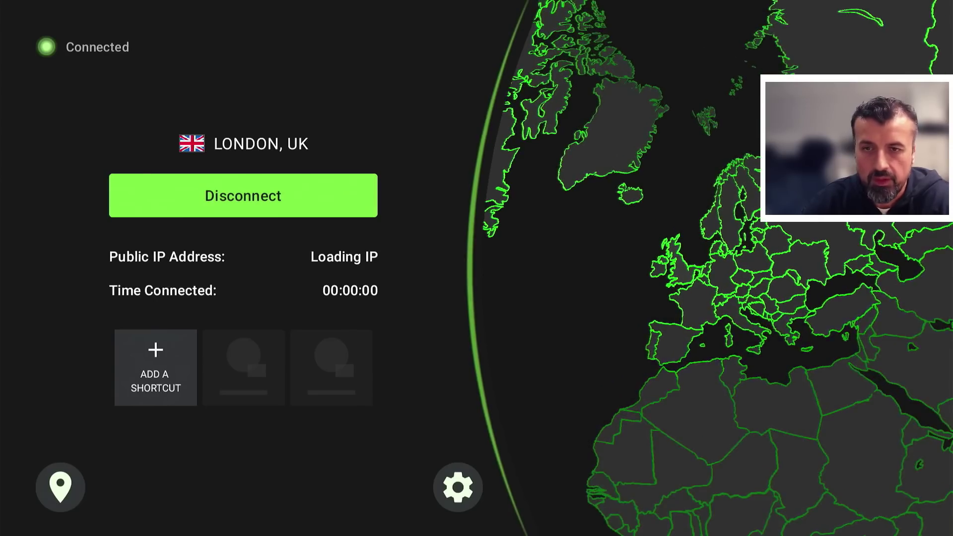
key("Down")
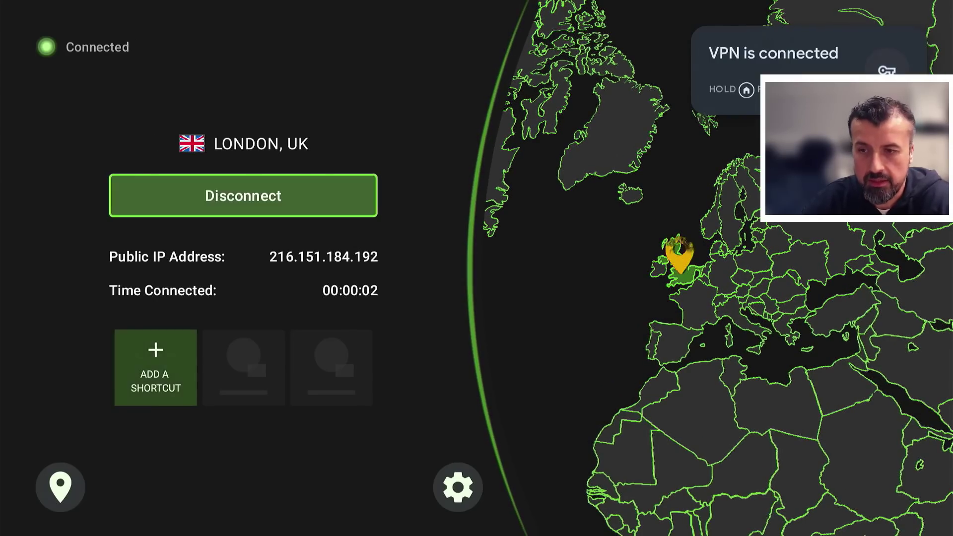
key("Home")
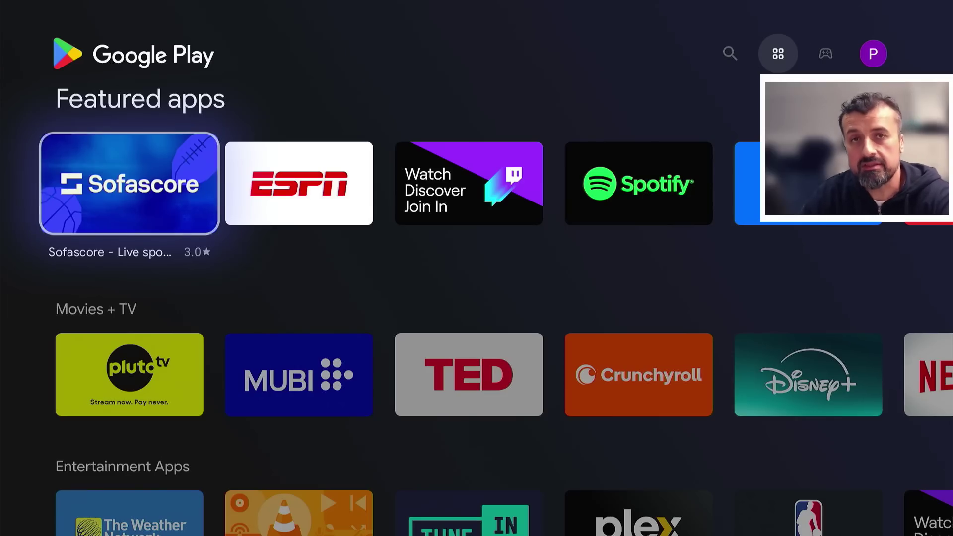
Go to the Play Store search page and focus the search field
key("Right")
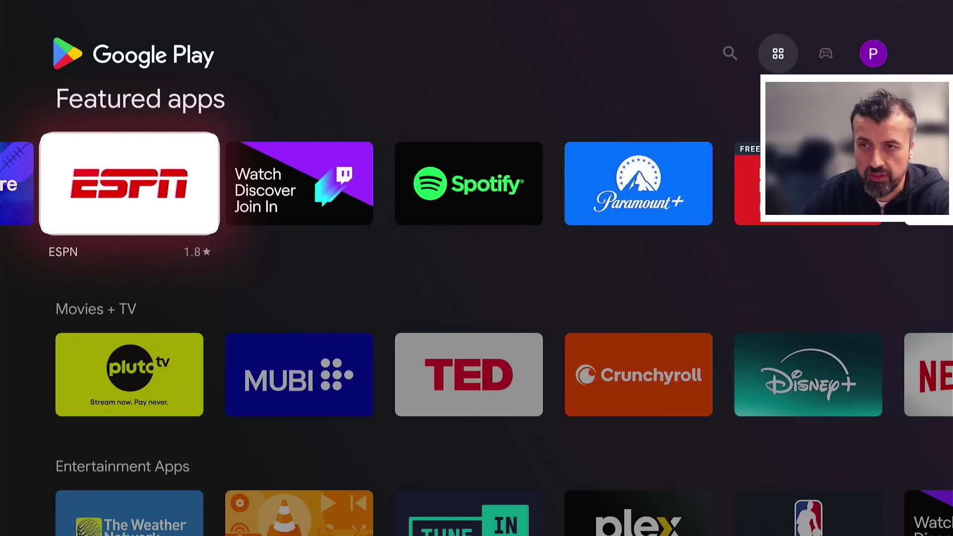
key("Right")
key("Up")
key("Left")
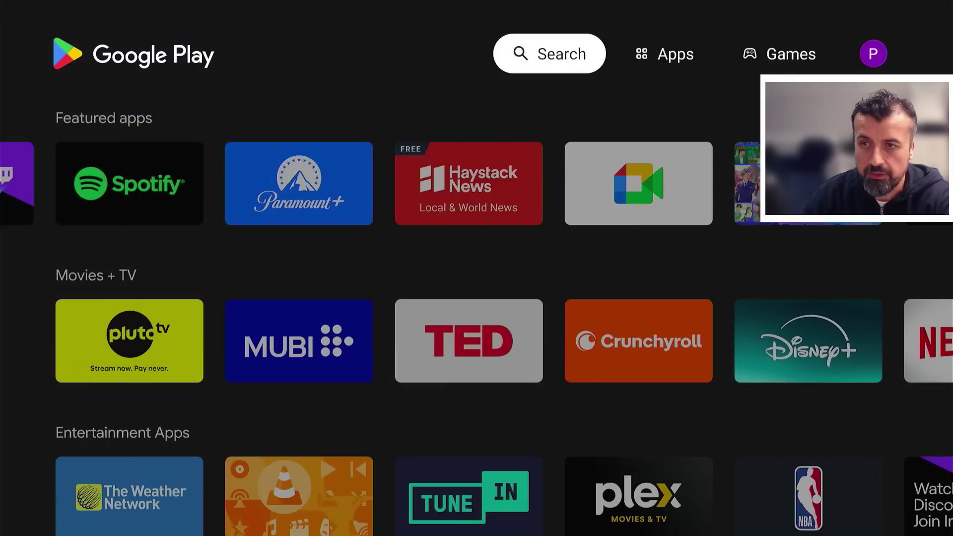
key("Down")
key("Right")
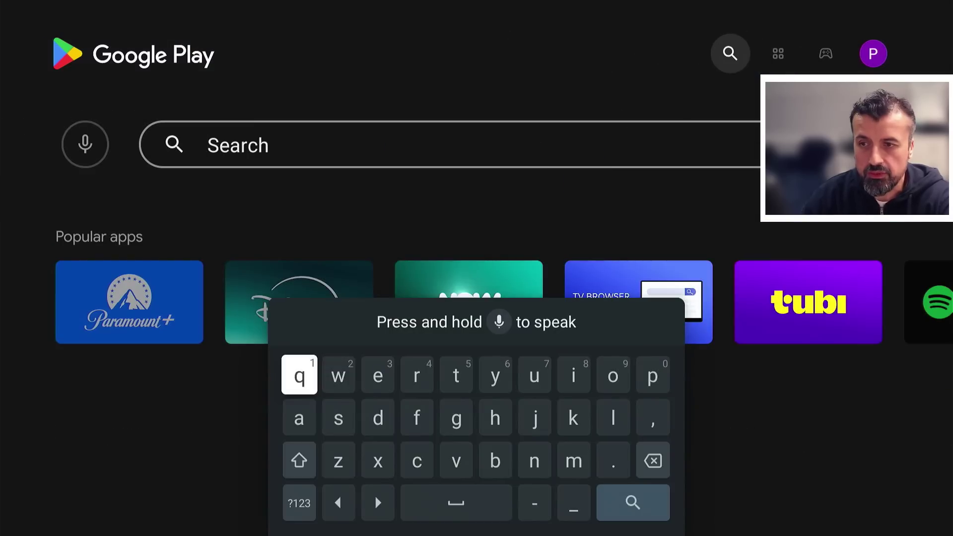
Enter 'tduk' on the on-screen keyboard and run the search
key("Down")
key("Right")
key("Right")
key("Right")
key("Right")
key("Up")
key("Return")
key("Down")
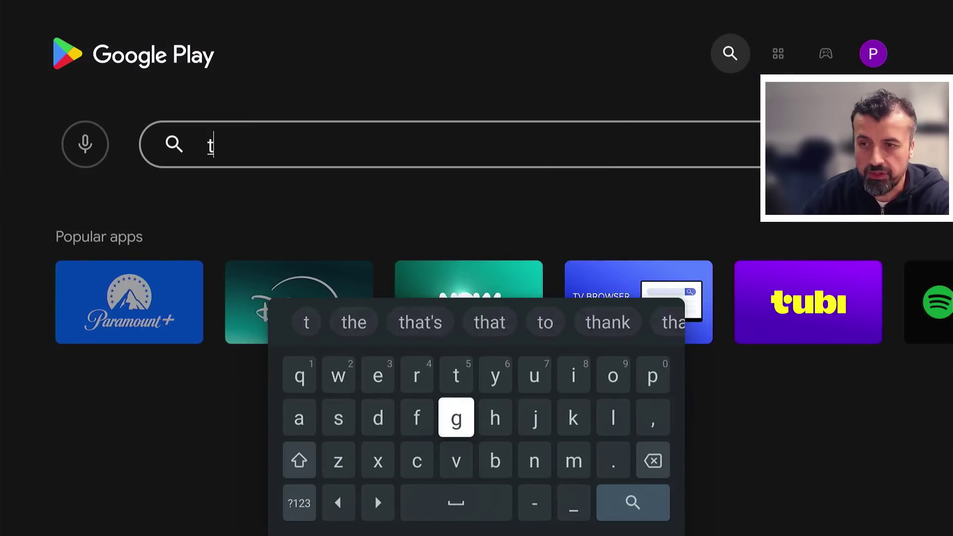
key("Left")
key("Left")
key("Return")
key("Right")
key("Right")
key("Right")
key("Right")
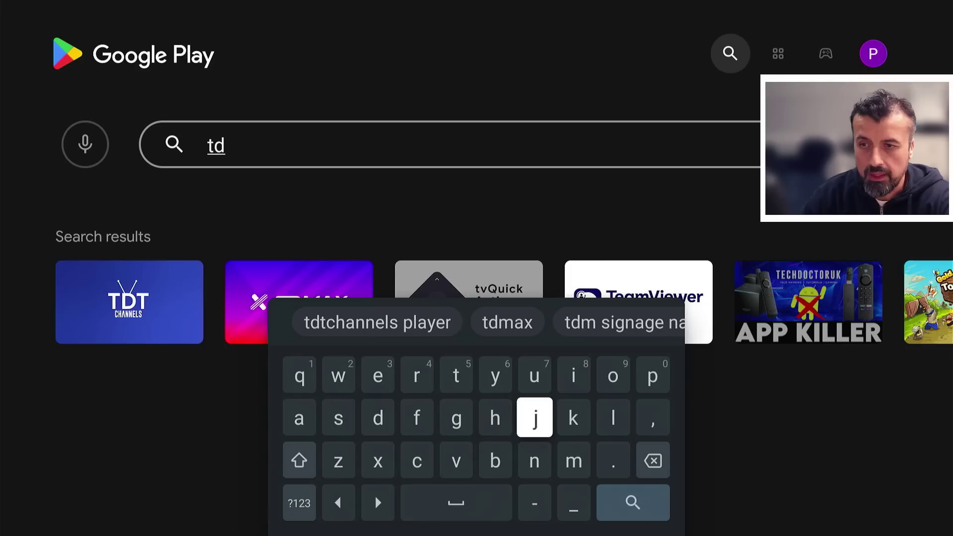
key("Up")
key("Return")
key("Down")
key("Right")
key("Return")
key("Down")
key("Down")
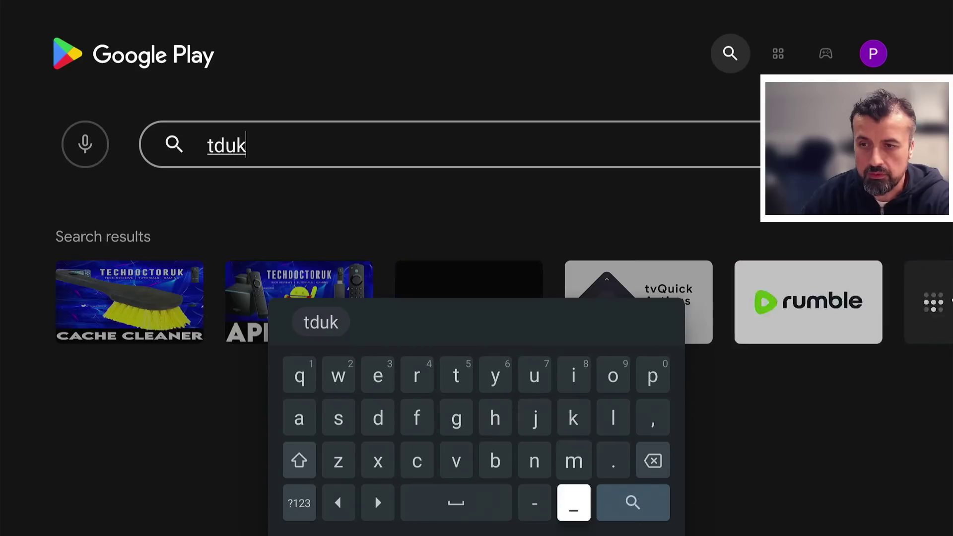
key("Right")
key("Return")
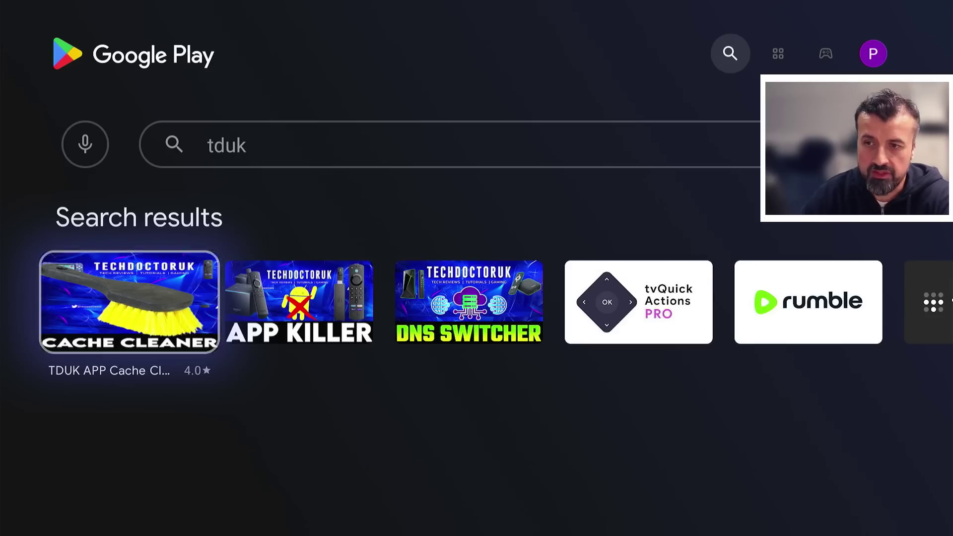
key("Right")
key("Right")
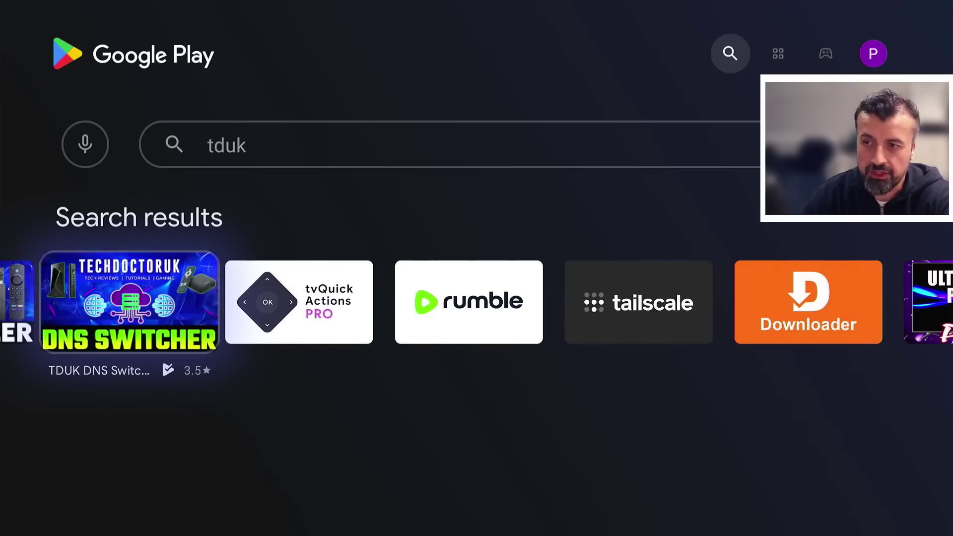